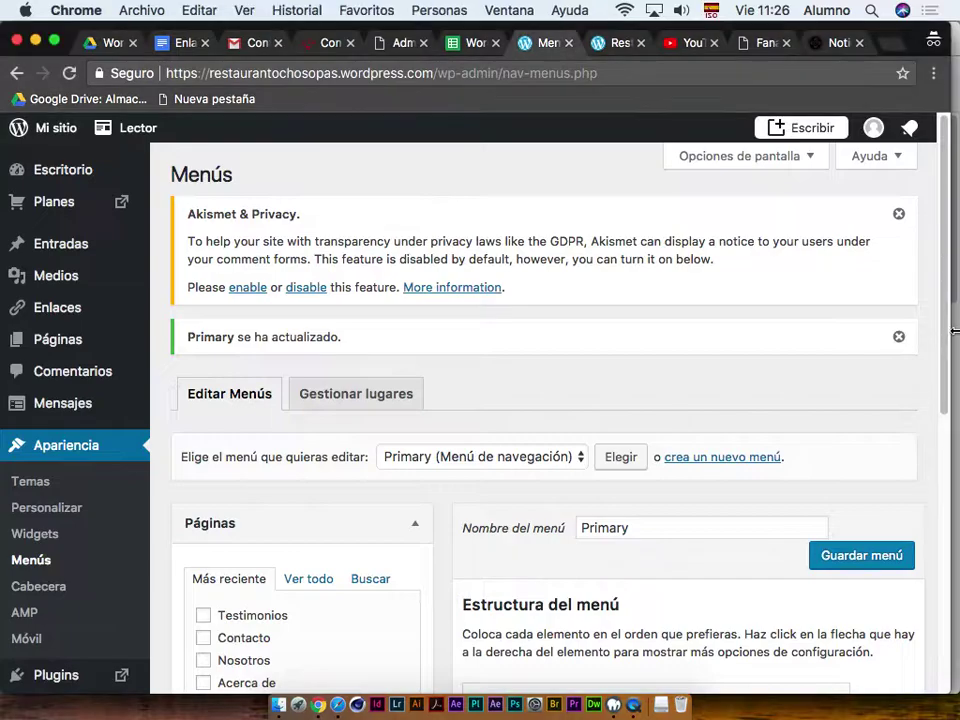
Open the export options of the restaurantochosopas site and start the free export
drag(943, 364, 952, 559)
mouse_move(95, 612)
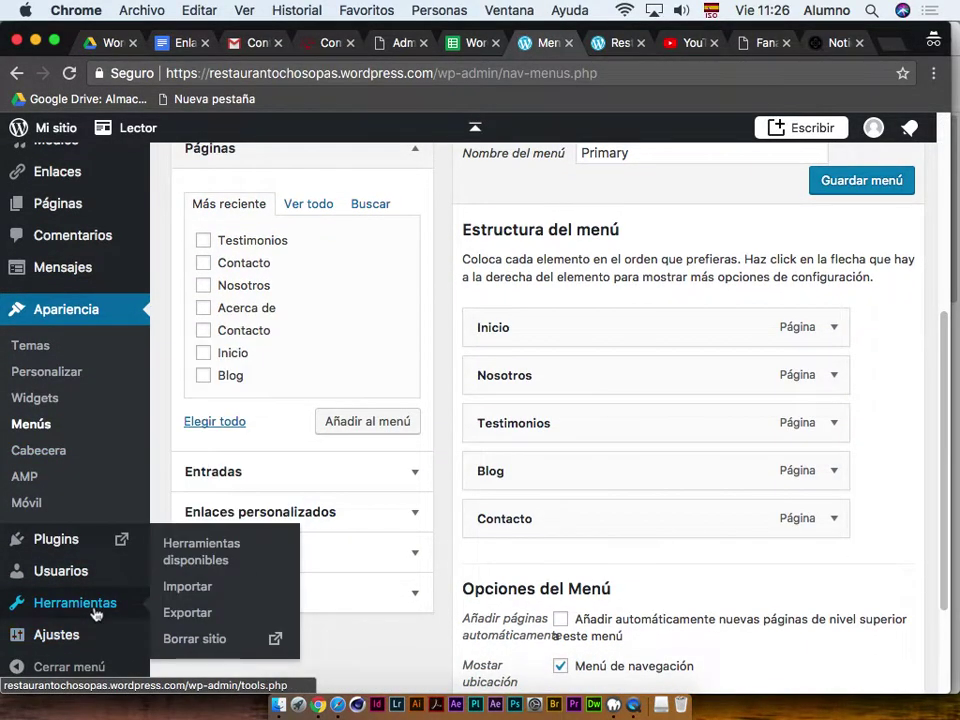
click(184, 615)
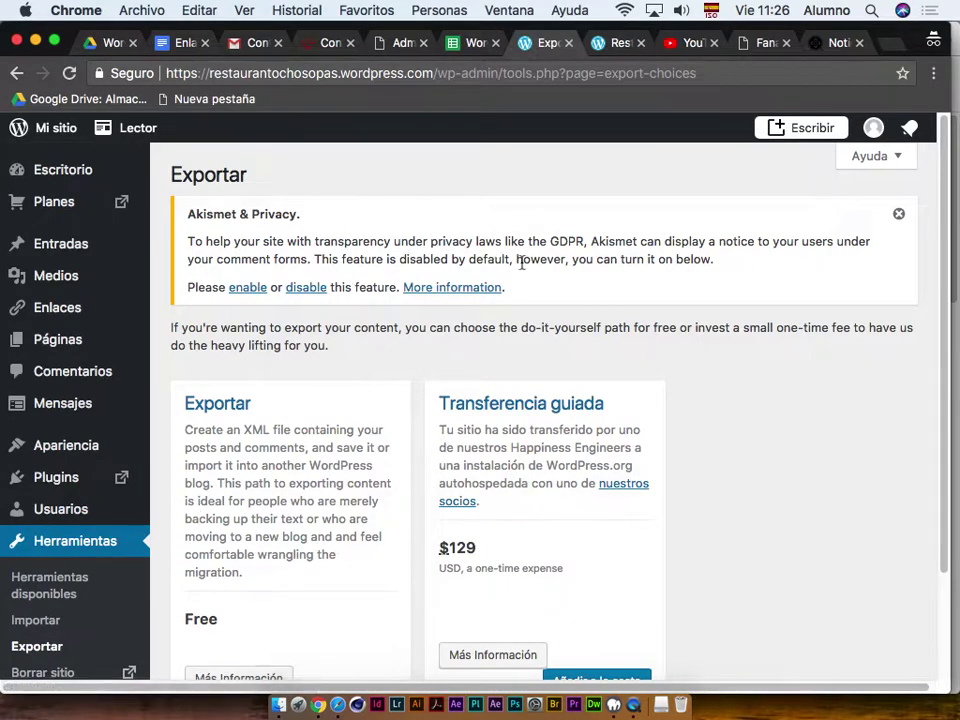
scroll(941, 311, down, 2)
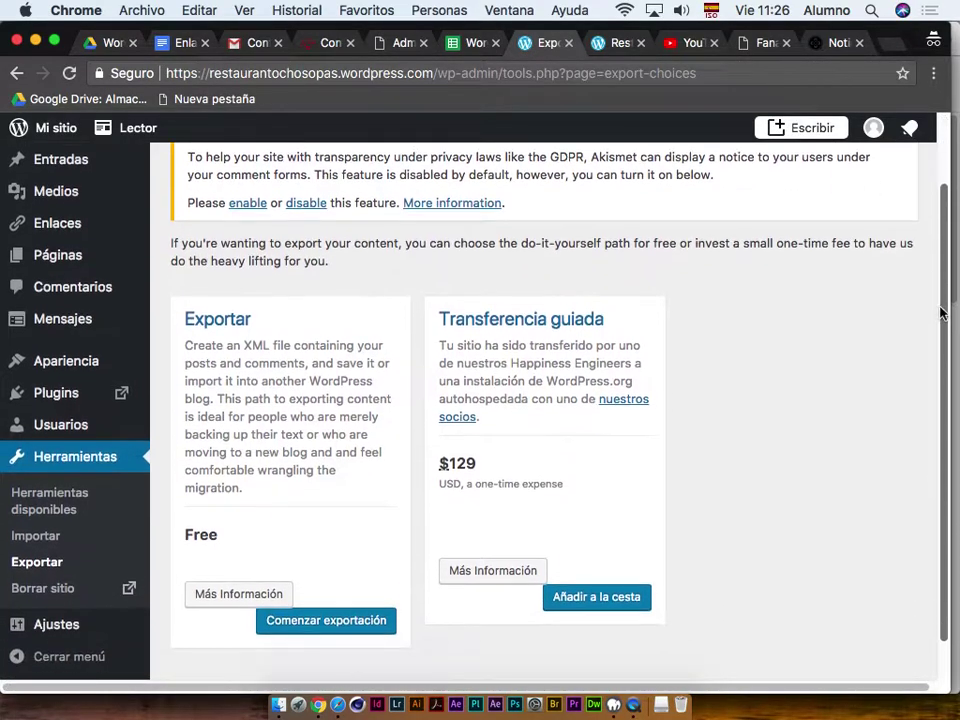
scroll(941, 311, down, 1)
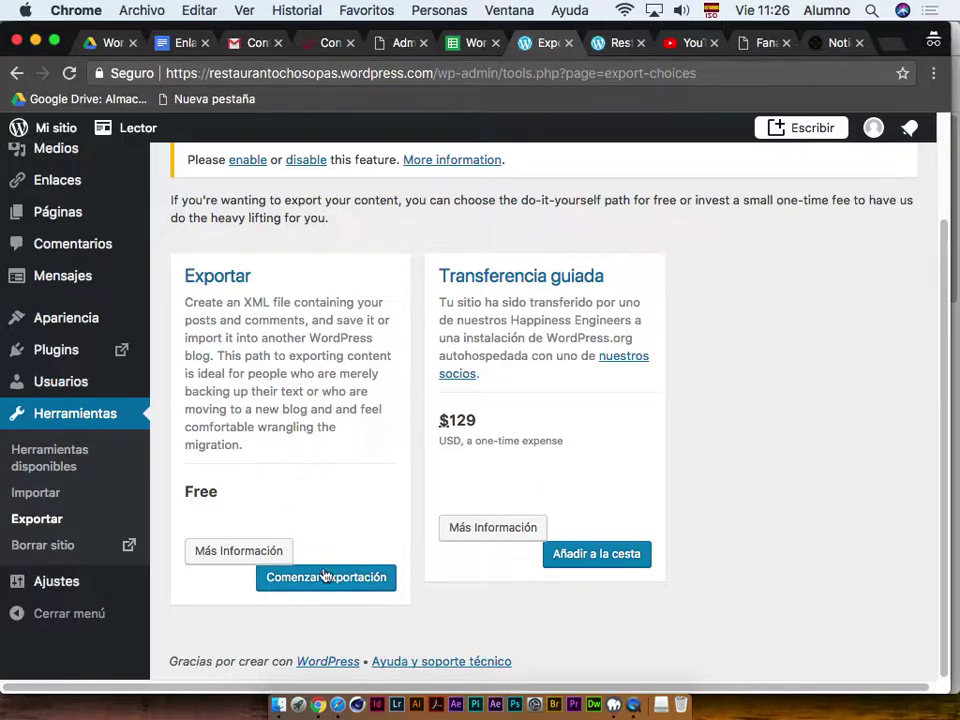
click(324, 578)
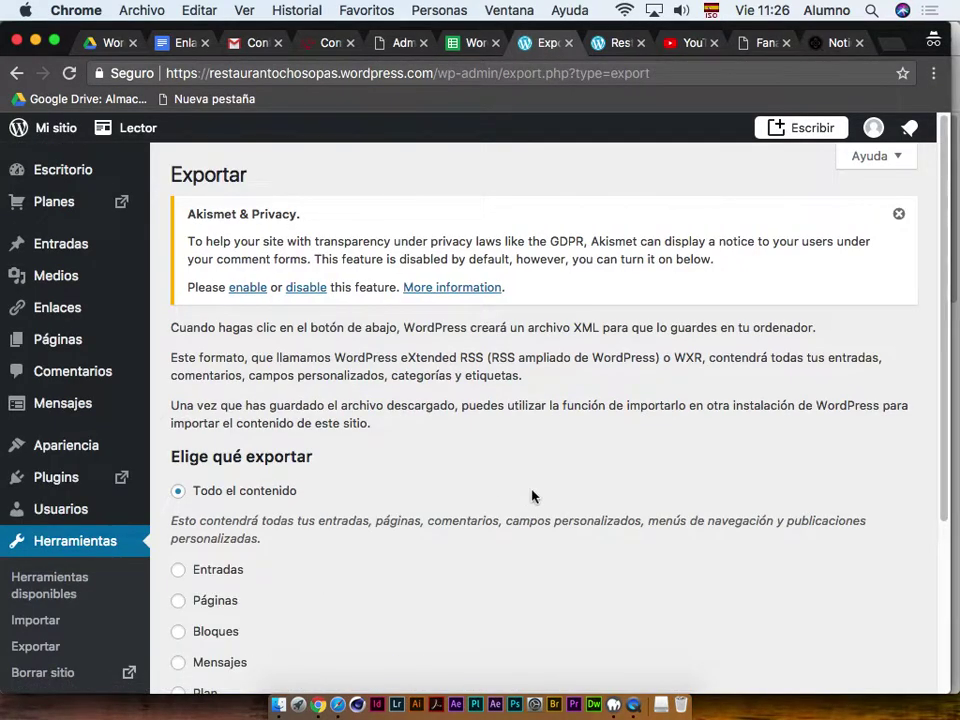
Download the export file with all content (Todo el contenido) and check it in the Downloads folder in Finder
drag(947, 302, 956, 461)
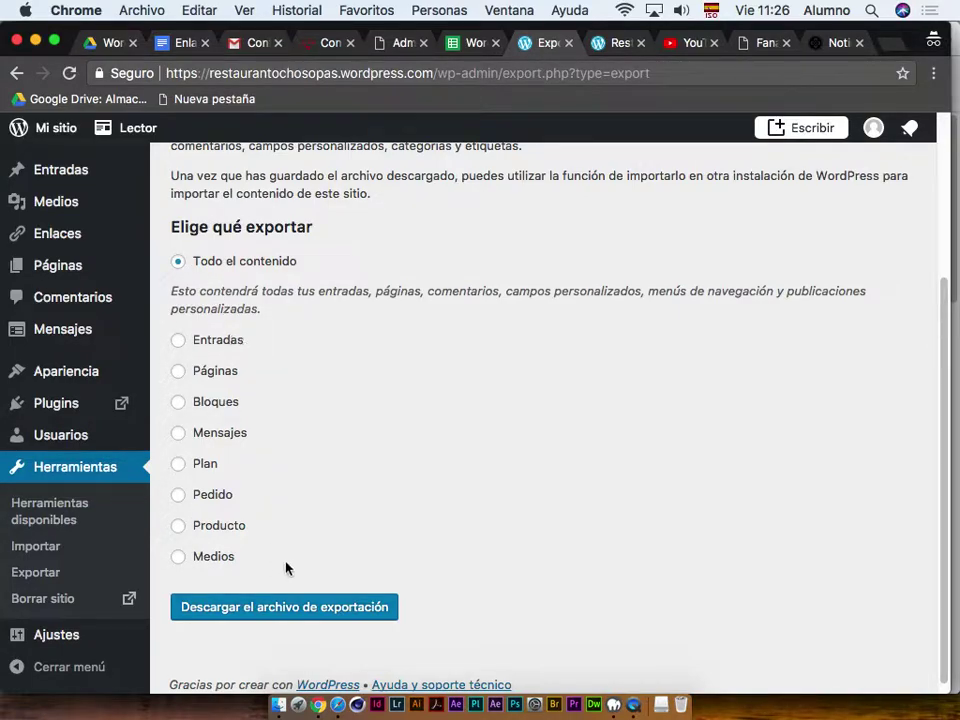
click(313, 607)
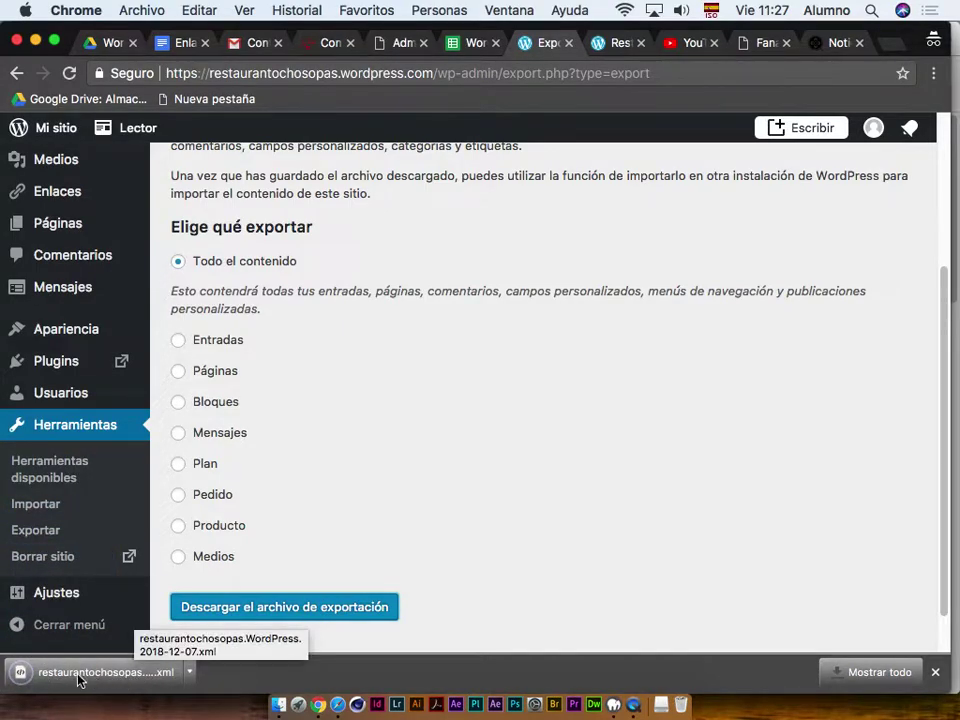
click(189, 672)
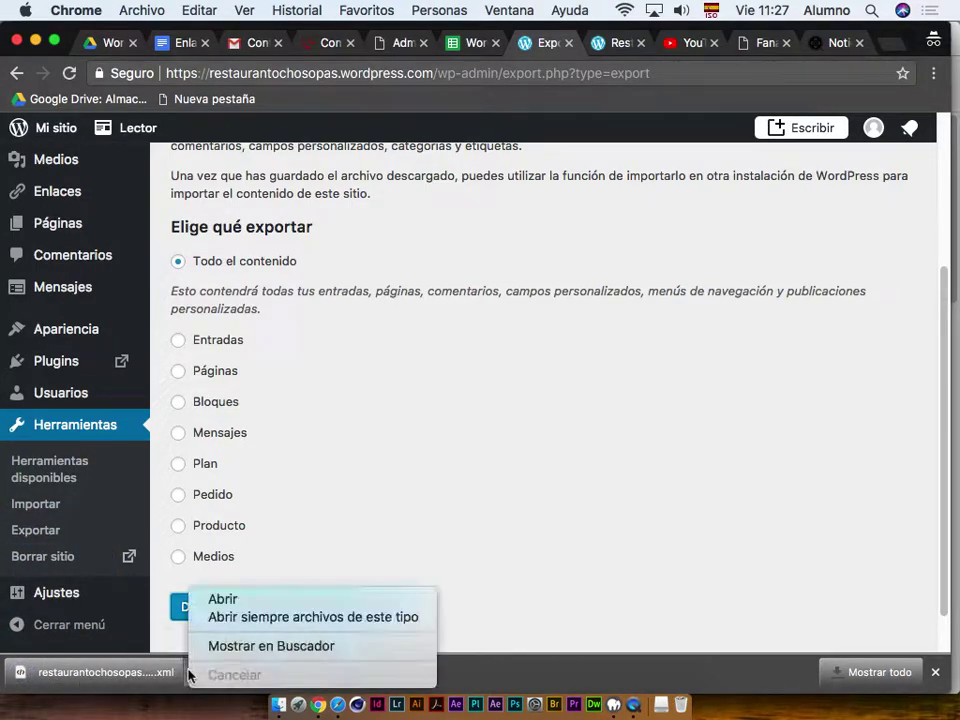
click(205, 644)
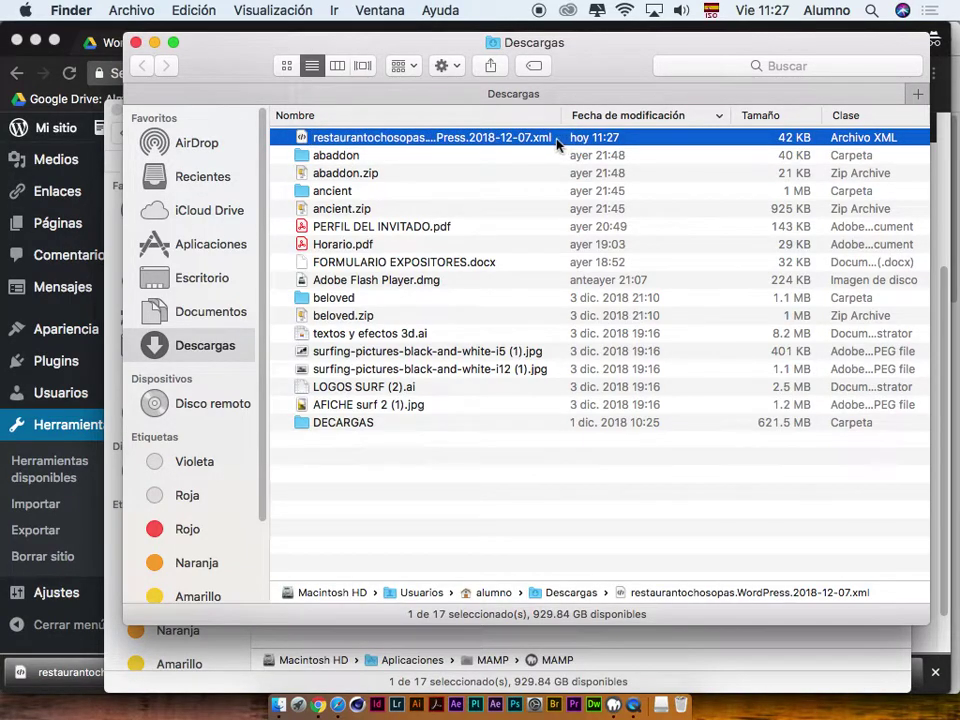
click(136, 43)
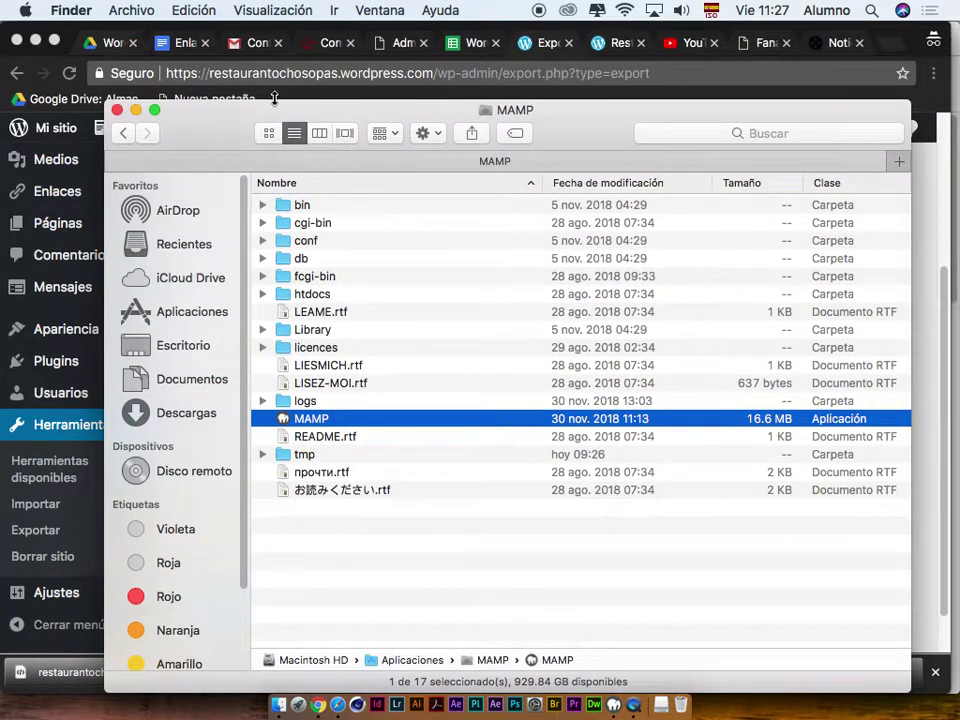
Switch back to Chrome and open the import tool in the Curso Wordpress site's administration
click(380, 11)
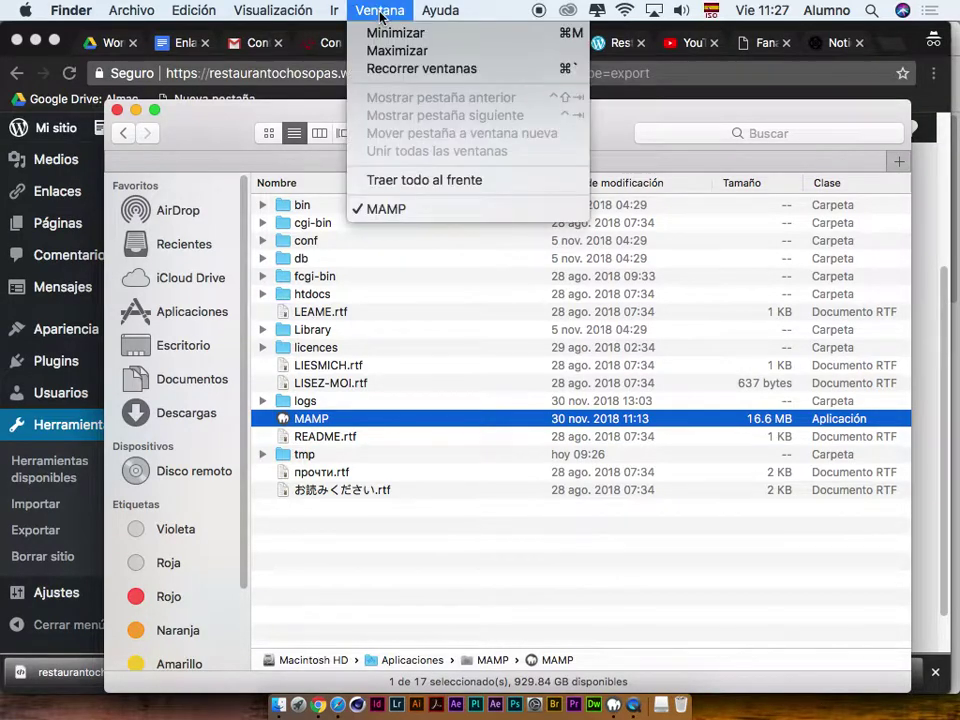
click(326, 43)
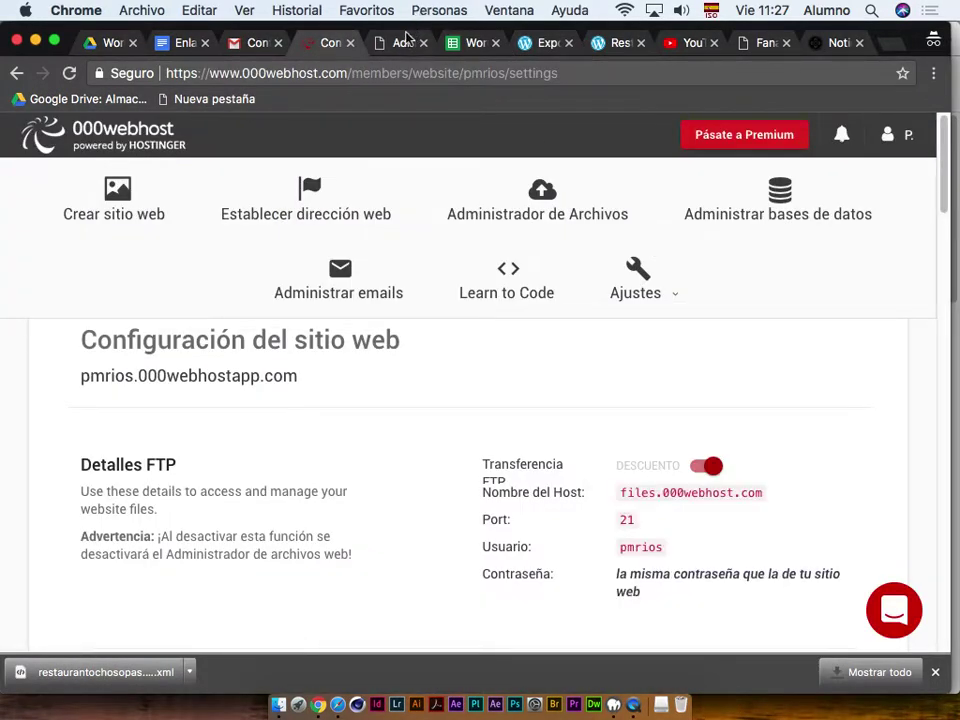
click(405, 42)
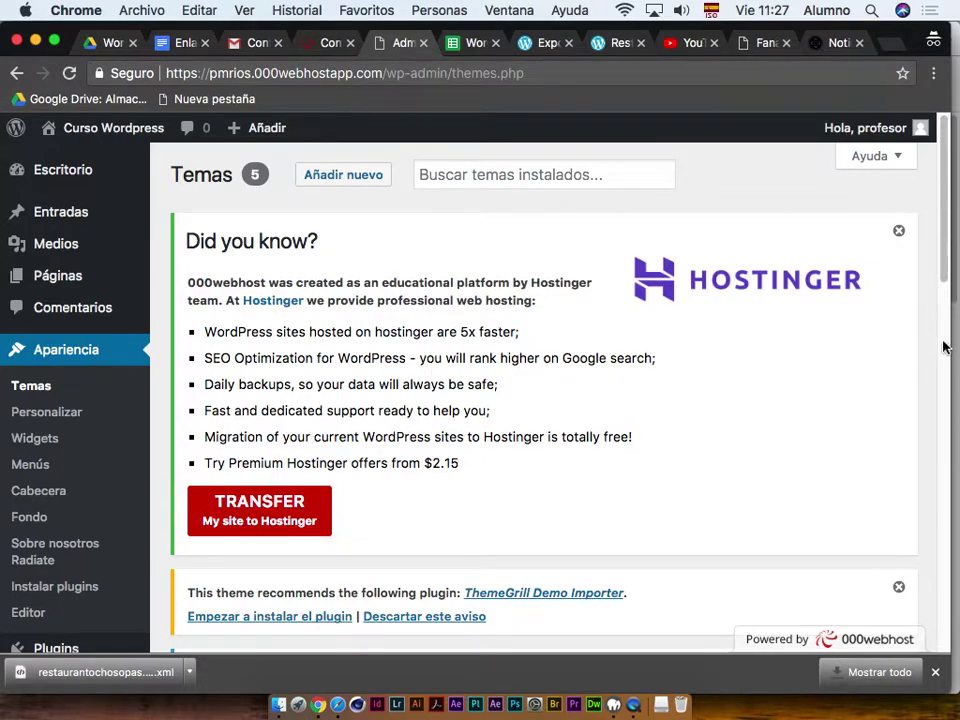
scroll(952, 368, down, 3)
scroll(952, 368, down, 10)
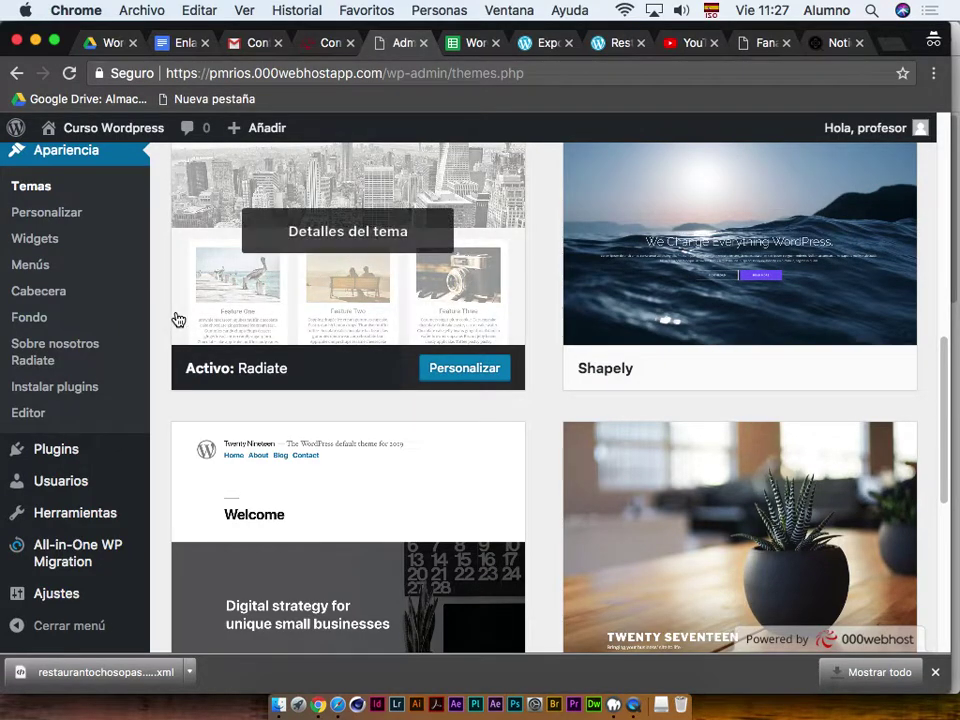
mouse_move(75, 524)
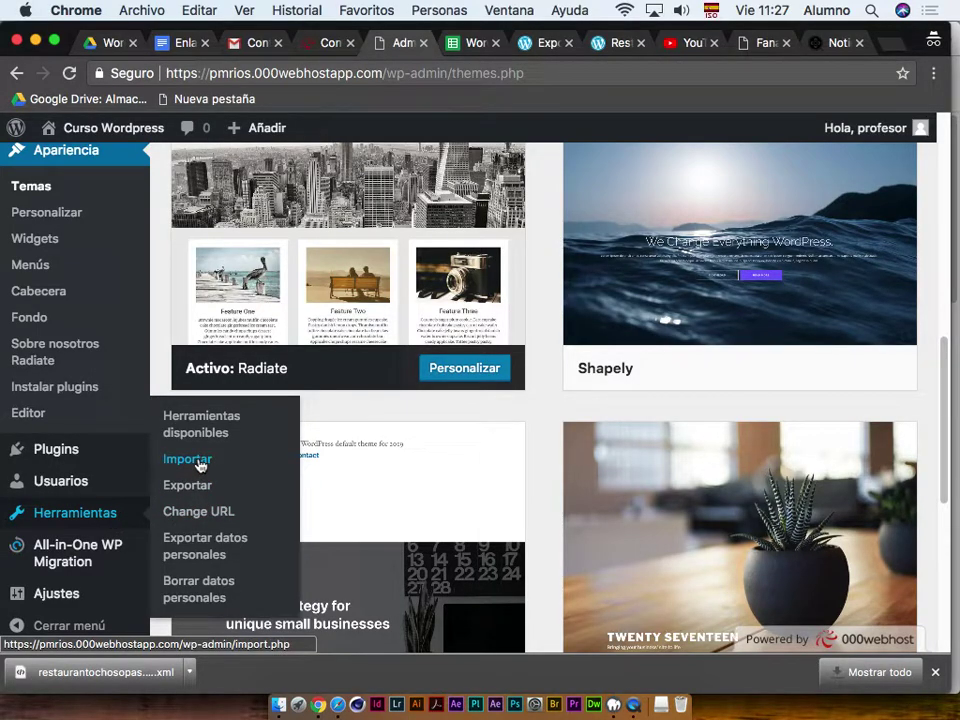
click(199, 463)
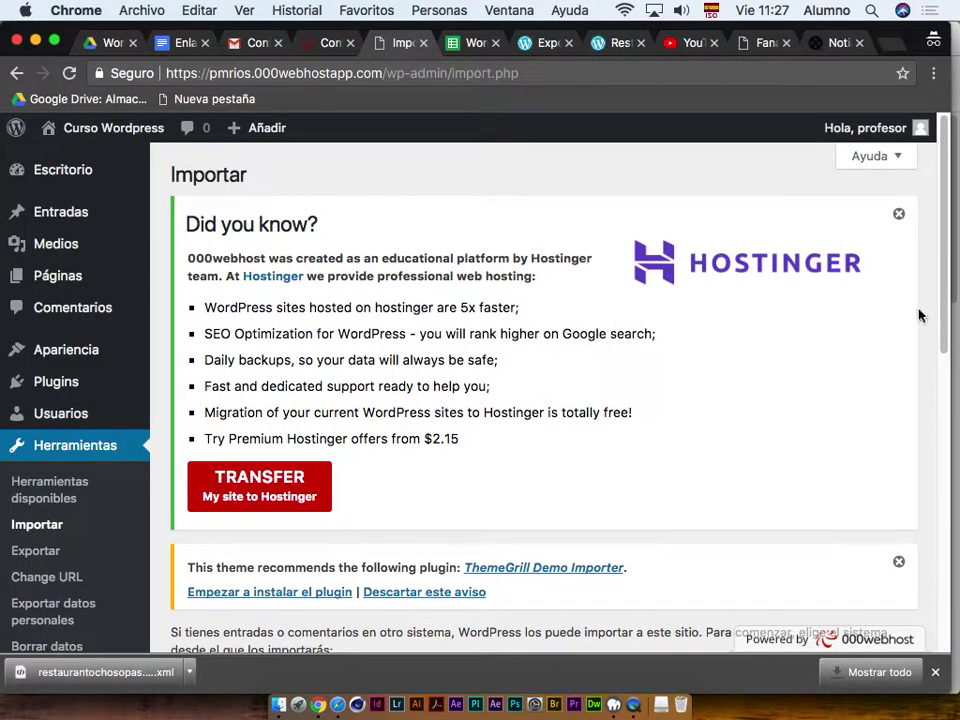
Install the WordPress importer from the list of available import systems
drag(943, 279, 928, 594)
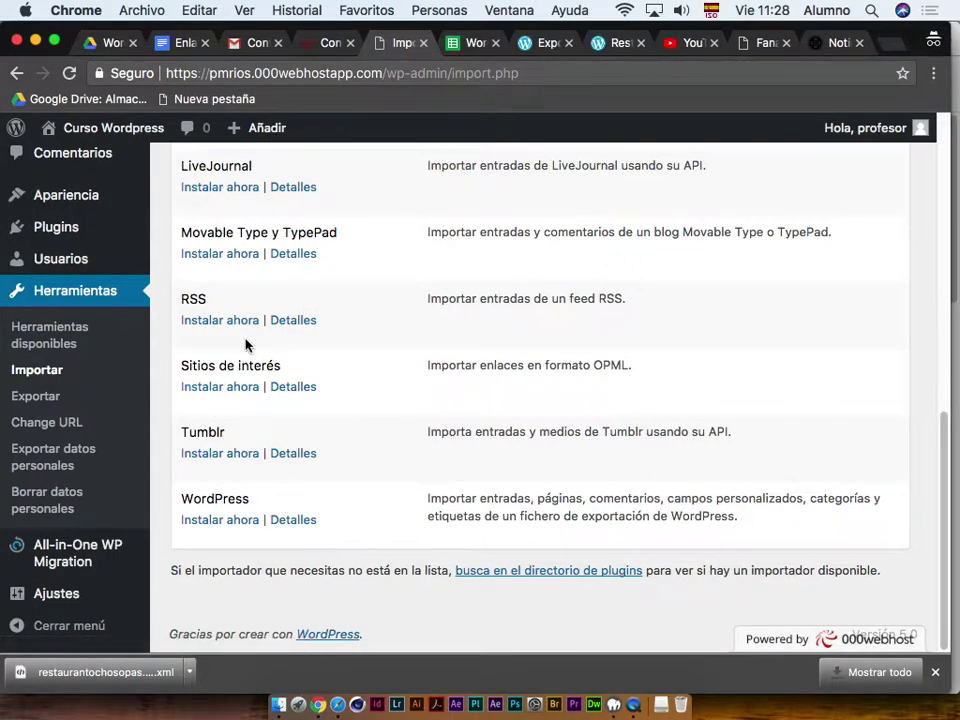
drag(945, 430, 945, 352)
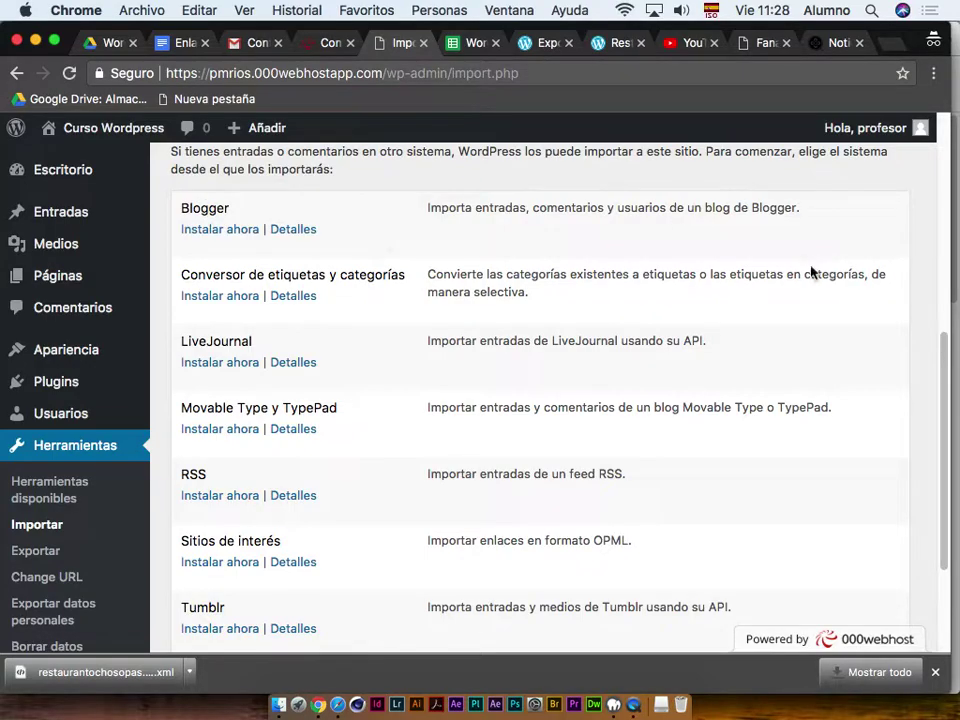
drag(945, 369, 945, 450)
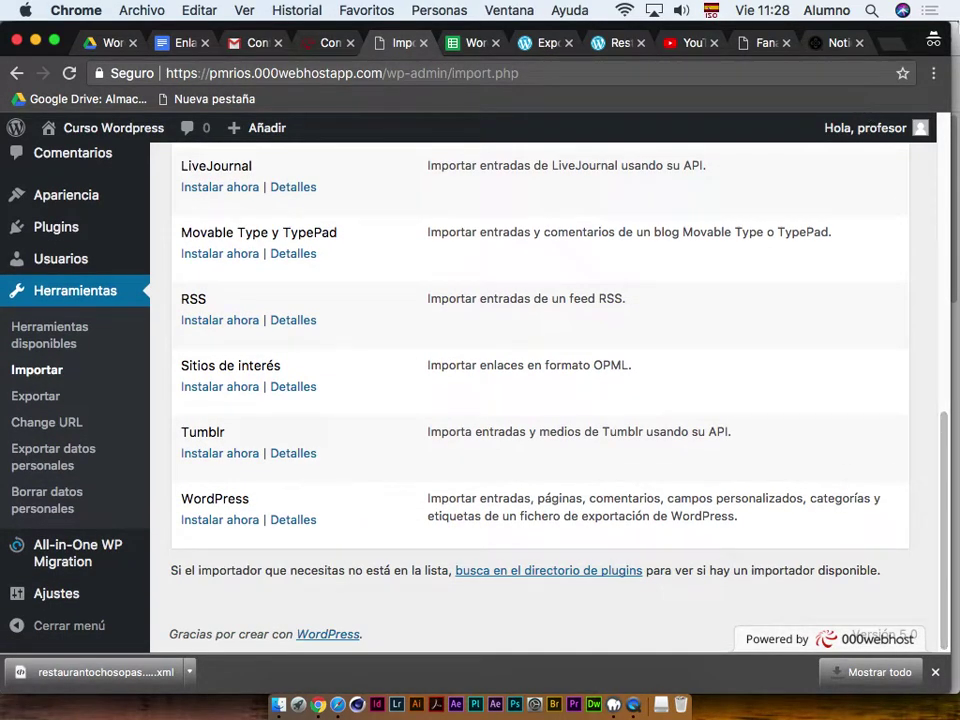
click(232, 520)
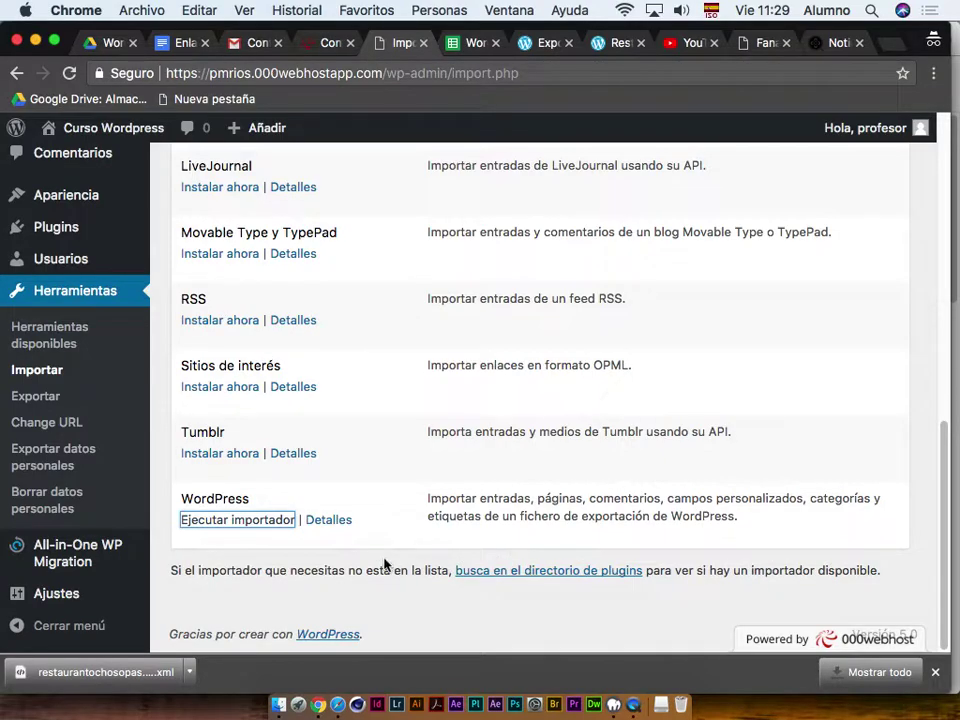
Run the WordPress importer and upload restaurantochosopas.WordPress.2018-12-07.xml from the Downloads folder
click(231, 521)
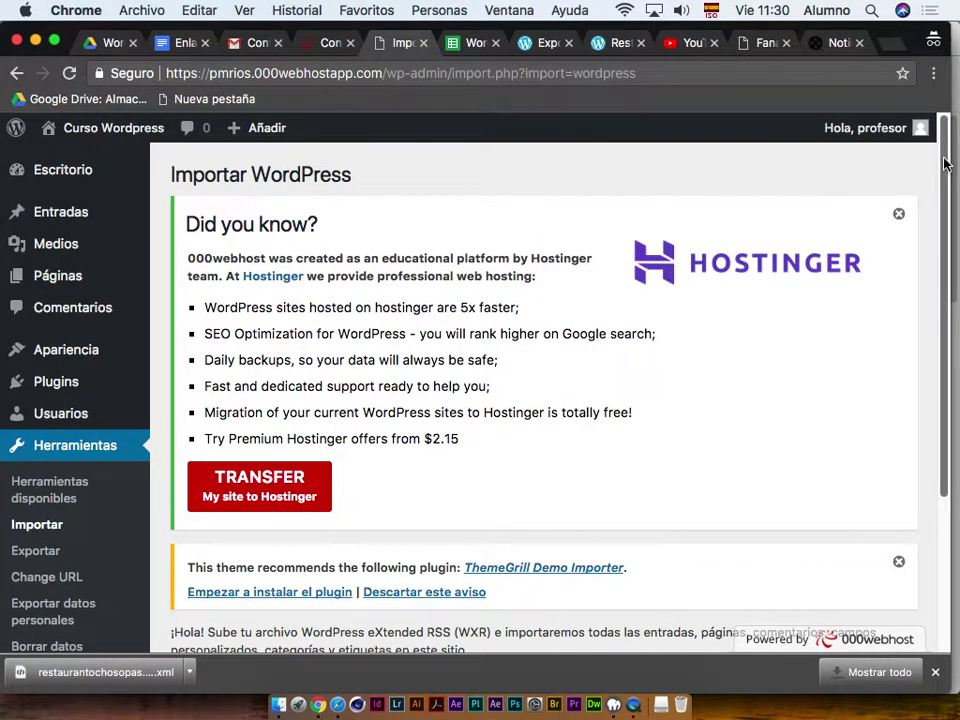
scroll(397, 313, down, 5)
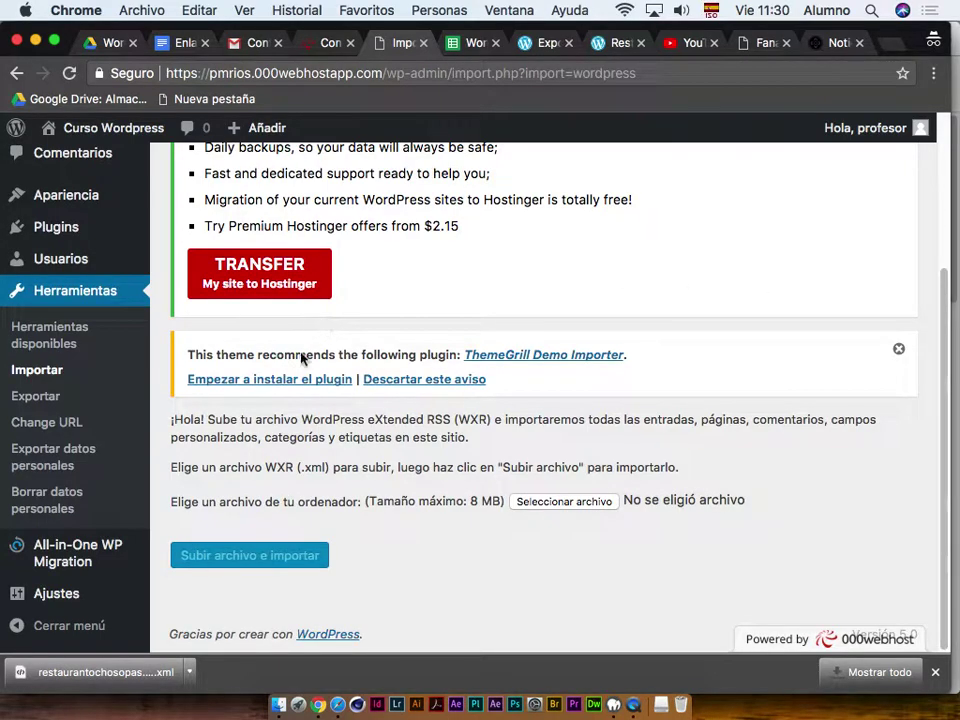
click(548, 510)
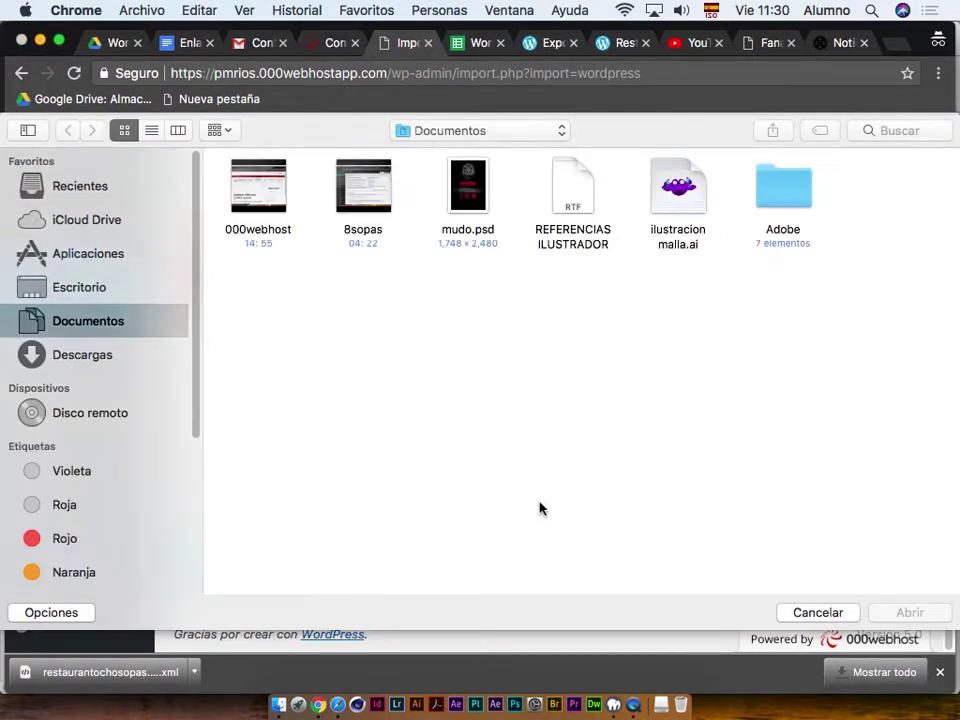
click(82, 355)
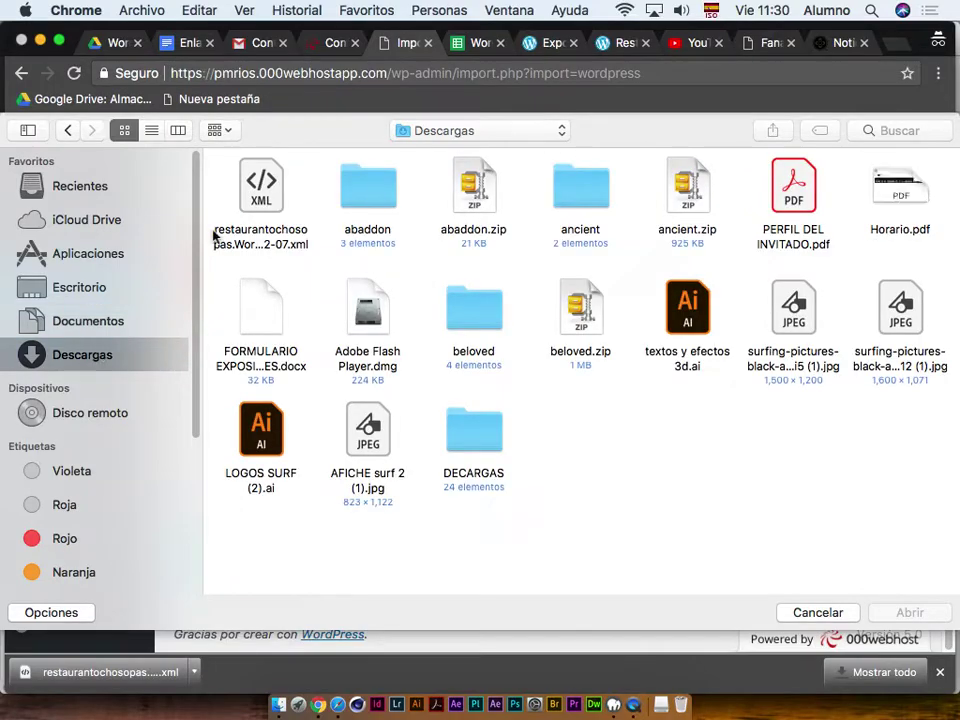
click(267, 205)
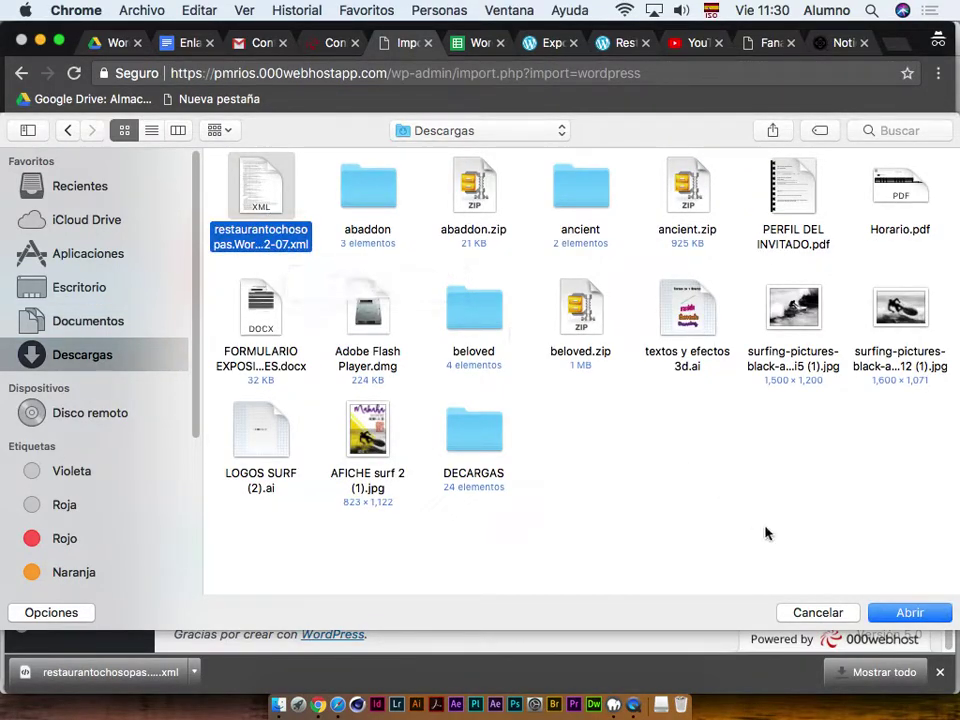
click(912, 612)
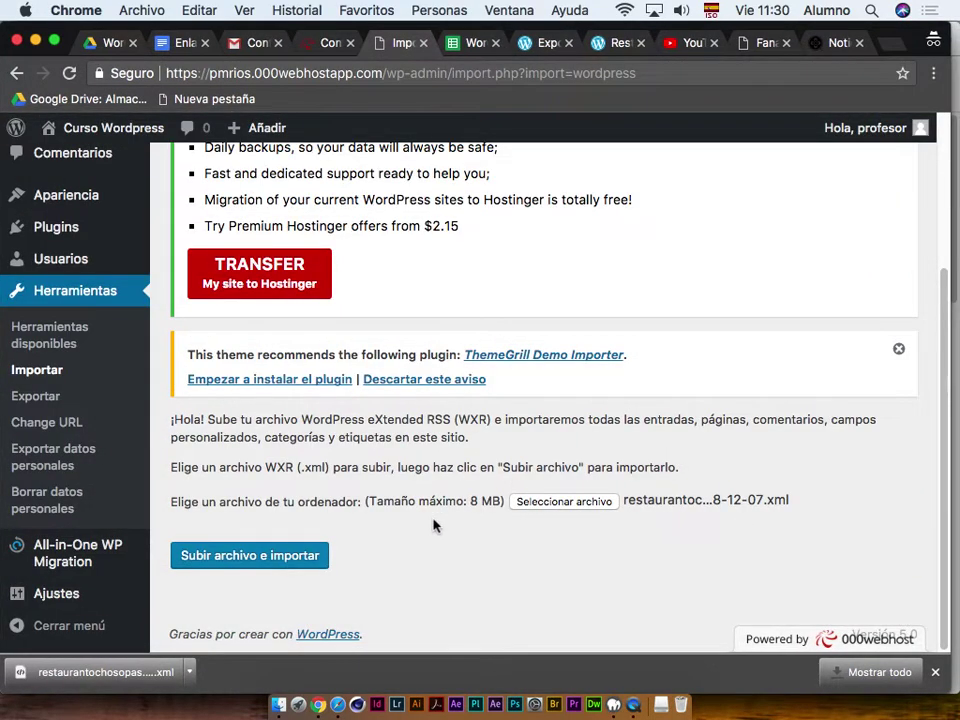
click(260, 562)
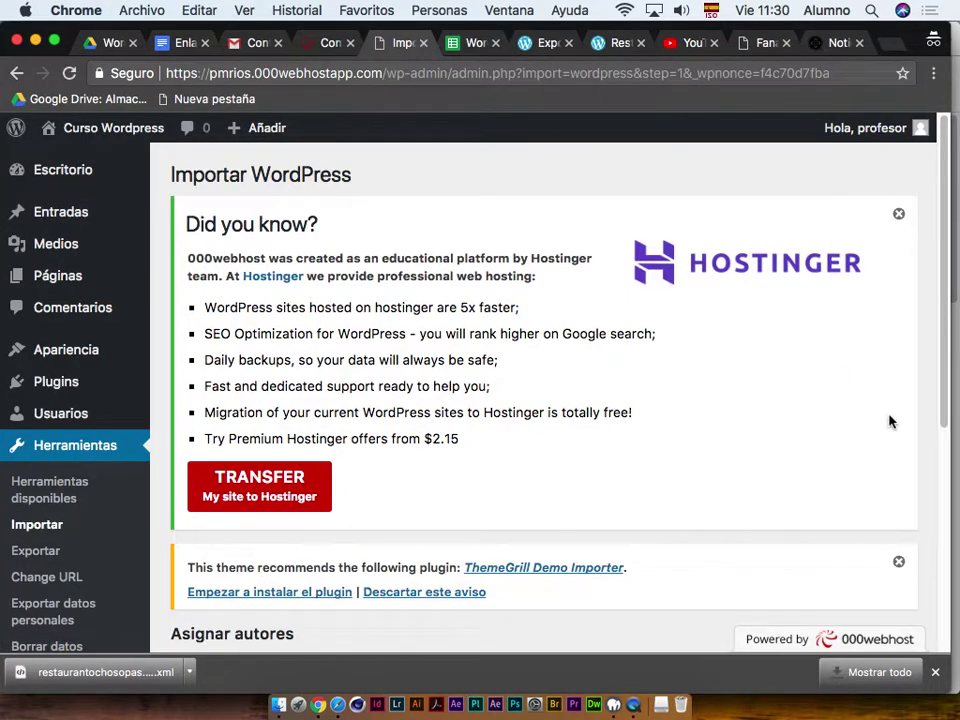
Assign the imported entries to the existing user profesor, include the file attachments and submit the import
scroll(947, 361, down, 8)
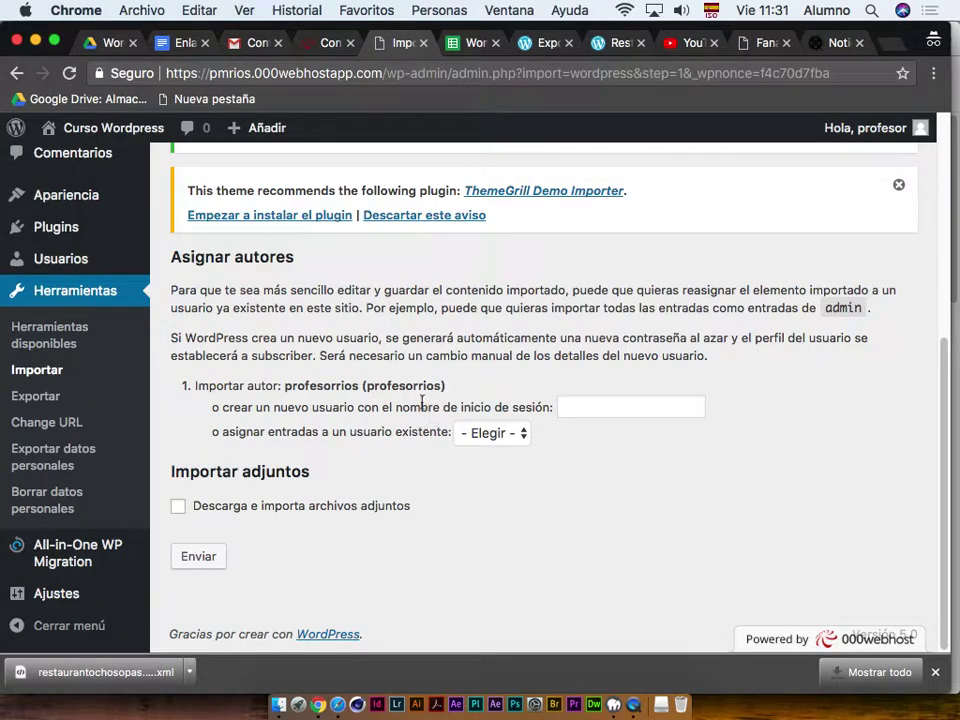
click(508, 437)
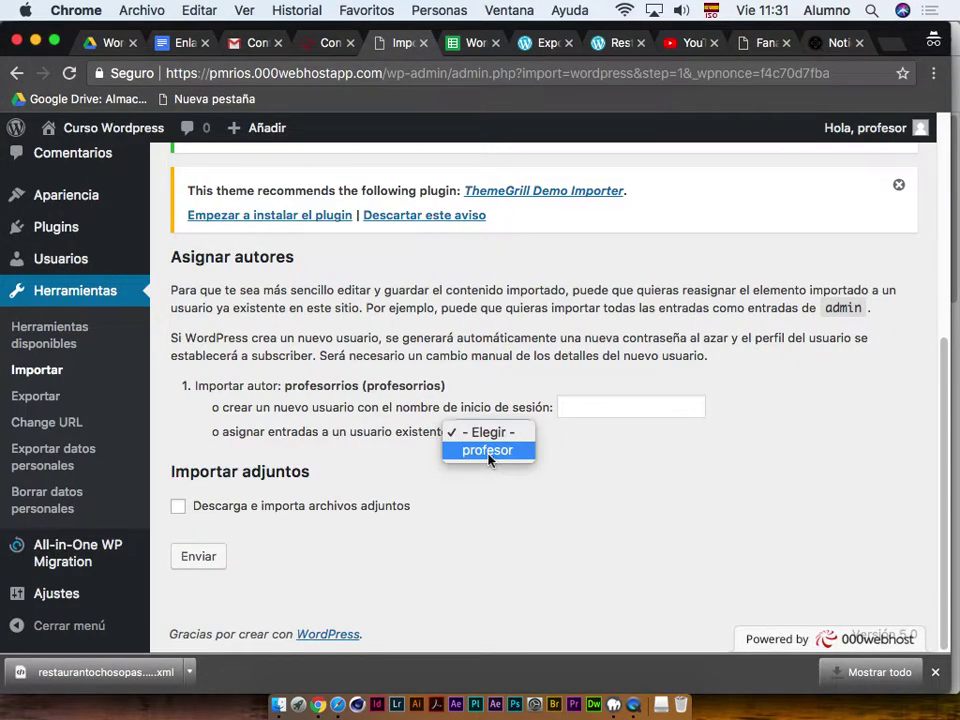
click(491, 452)
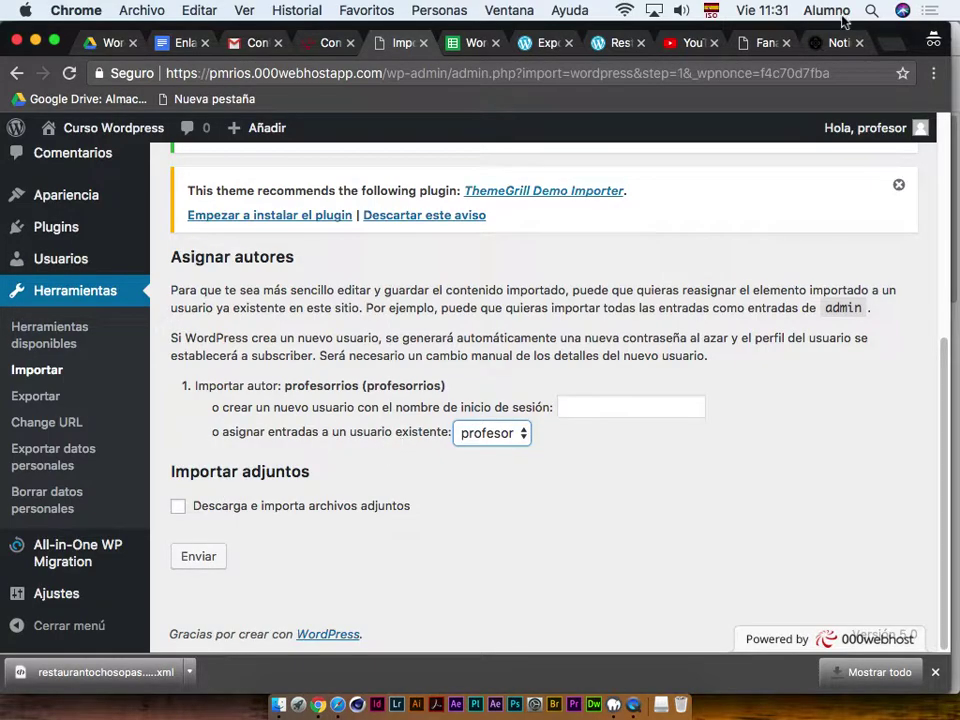
click(180, 512)
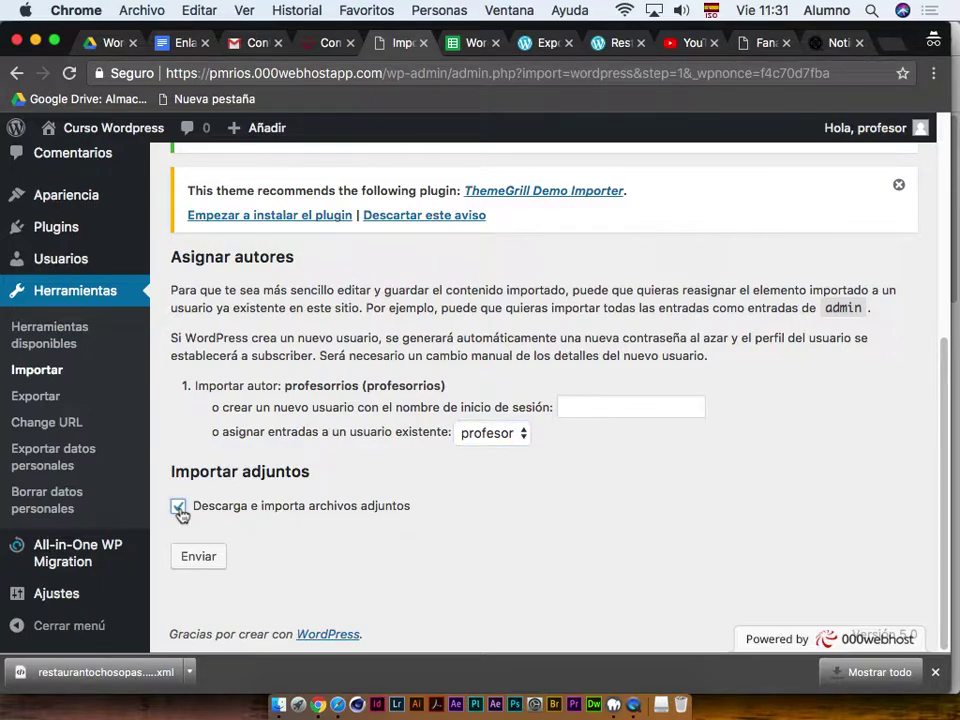
click(199, 560)
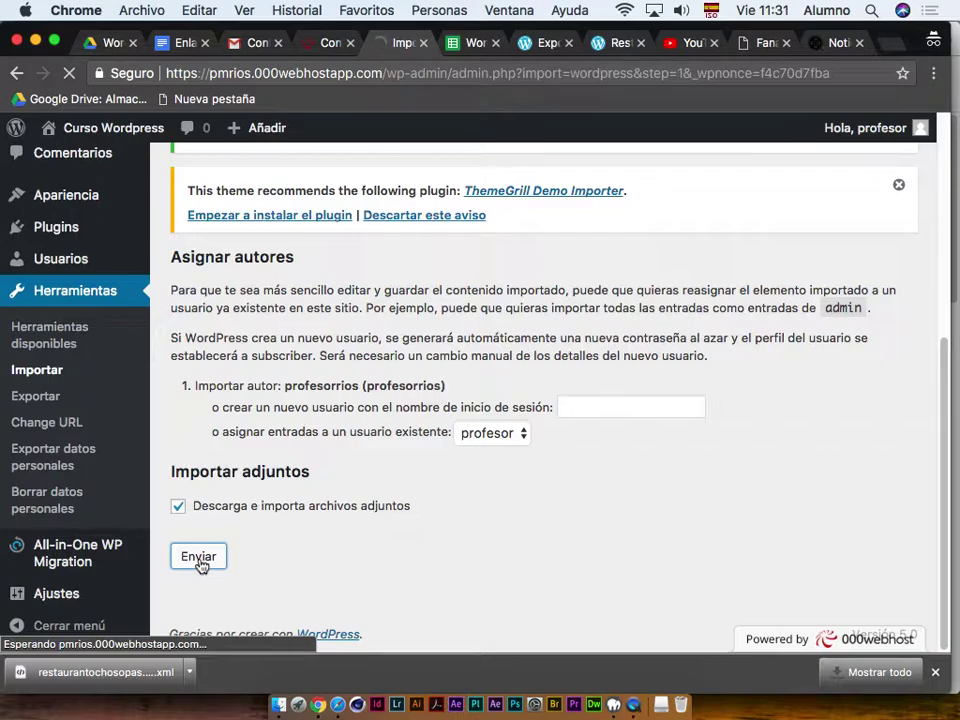
Switch to the browser window with the 000webhost profile page and look at its e-mail change section
click(512, 10)
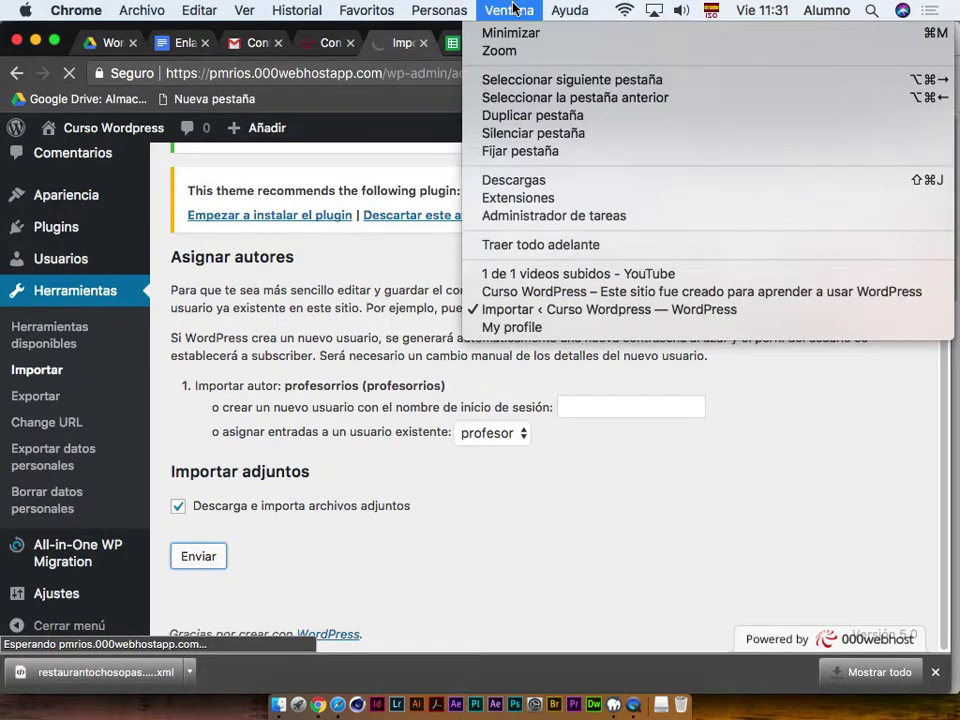
click(562, 329)
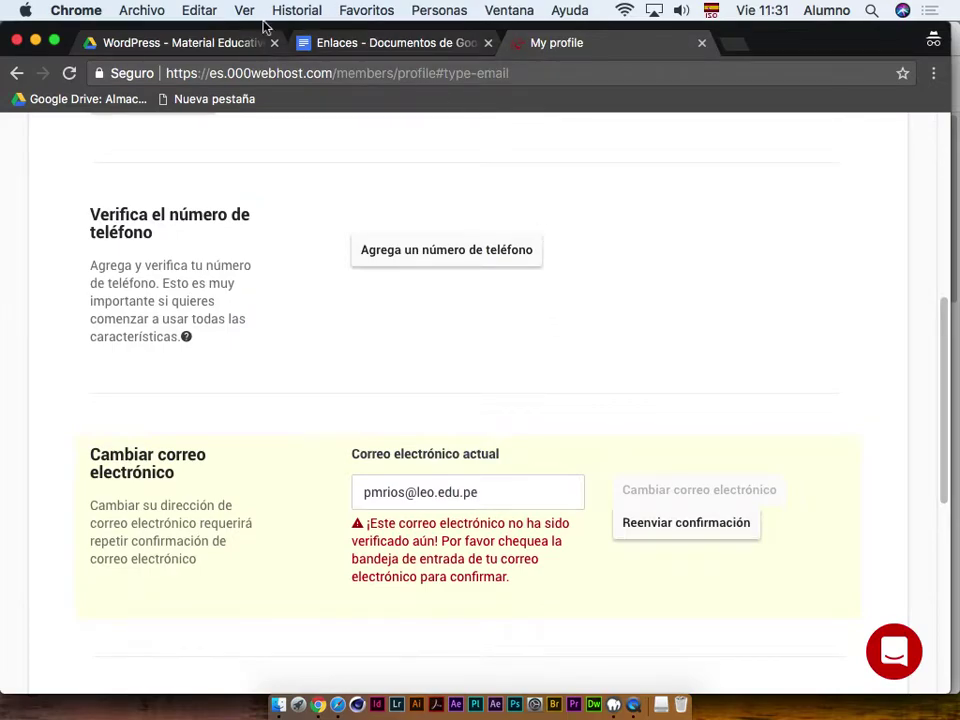
triple_click(938, 405)
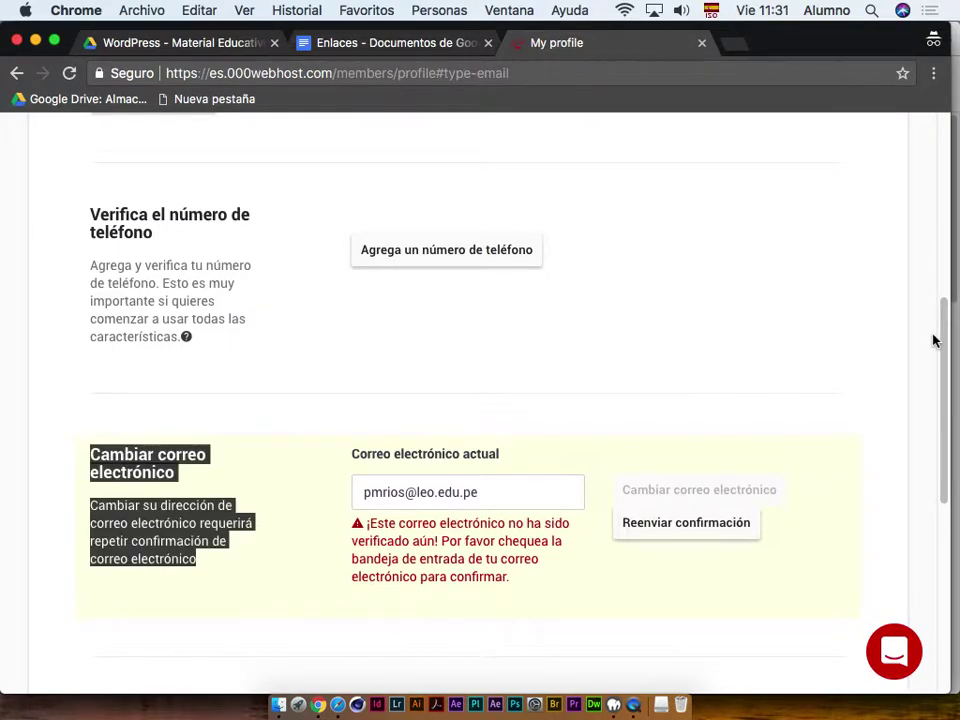
Open the public Curso Wordpress home page on 000webhostapp.com in a new tab and look through it
click(730, 45)
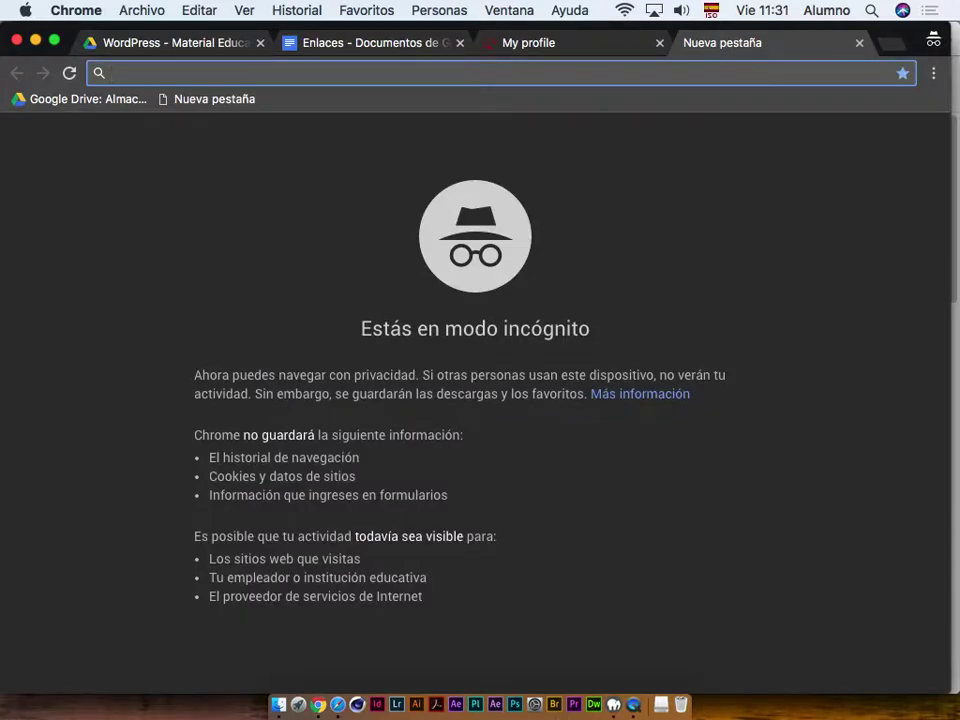
text(pmrios)
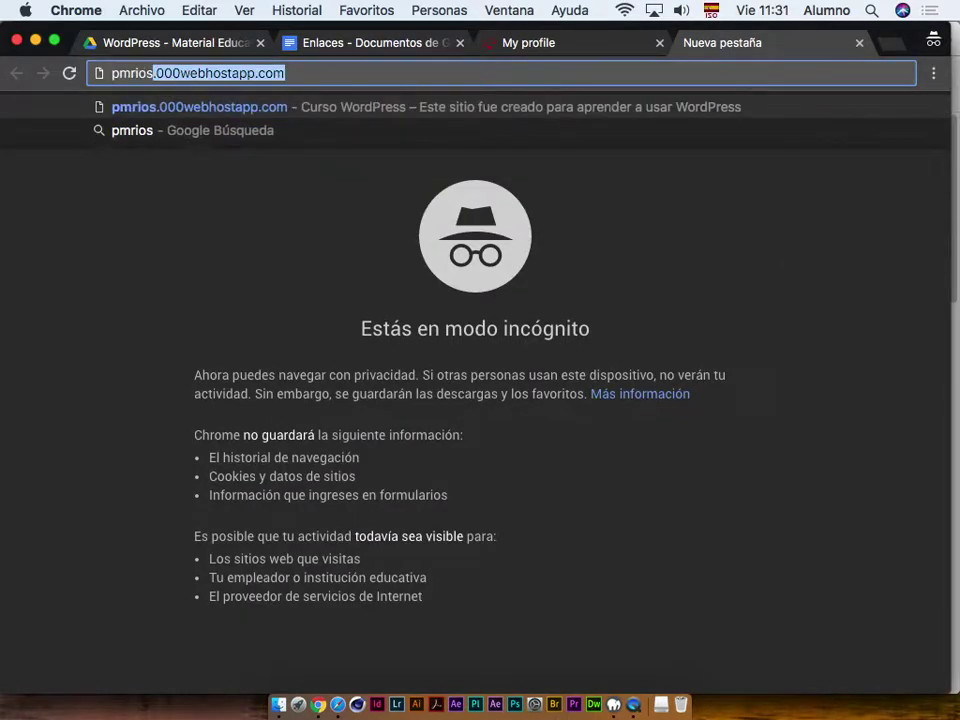
key(Right)
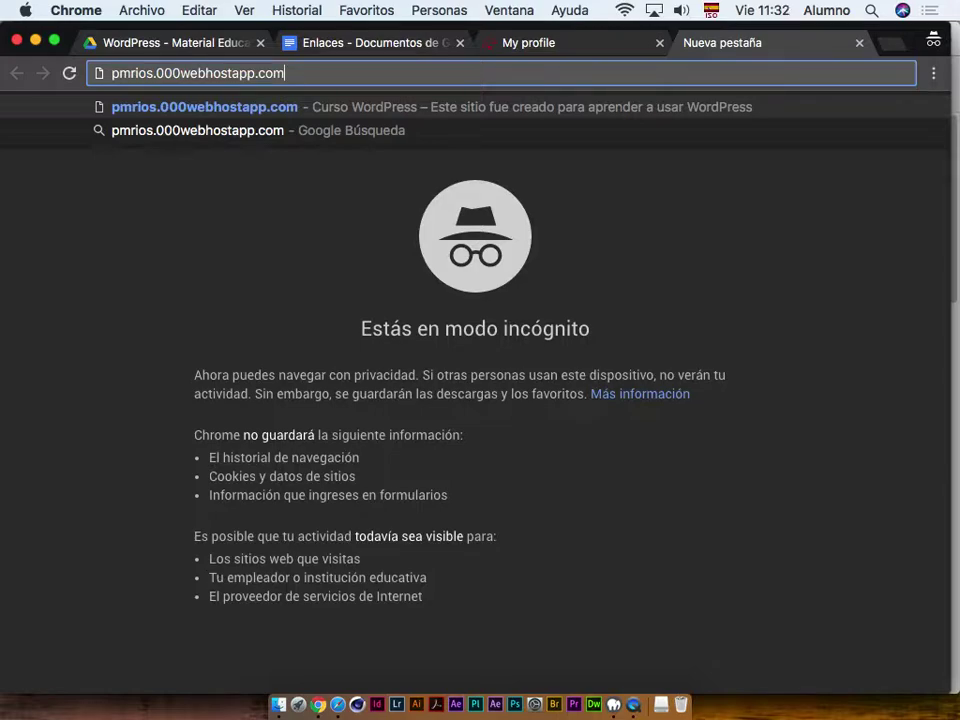
key(Return)
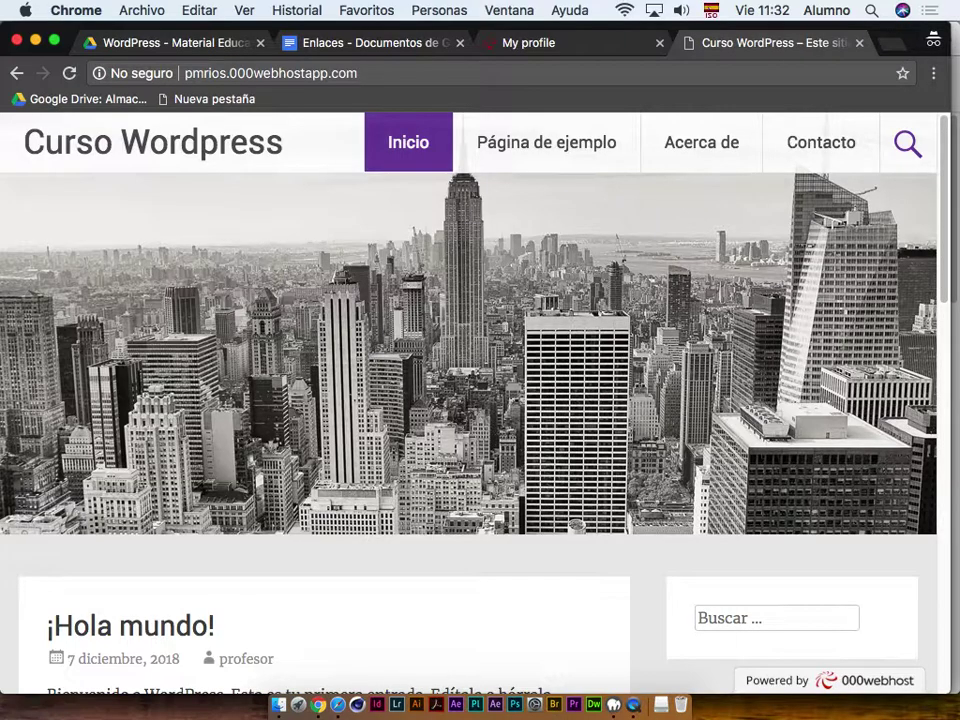
drag(944, 229, 955, 593)
click(878, 660)
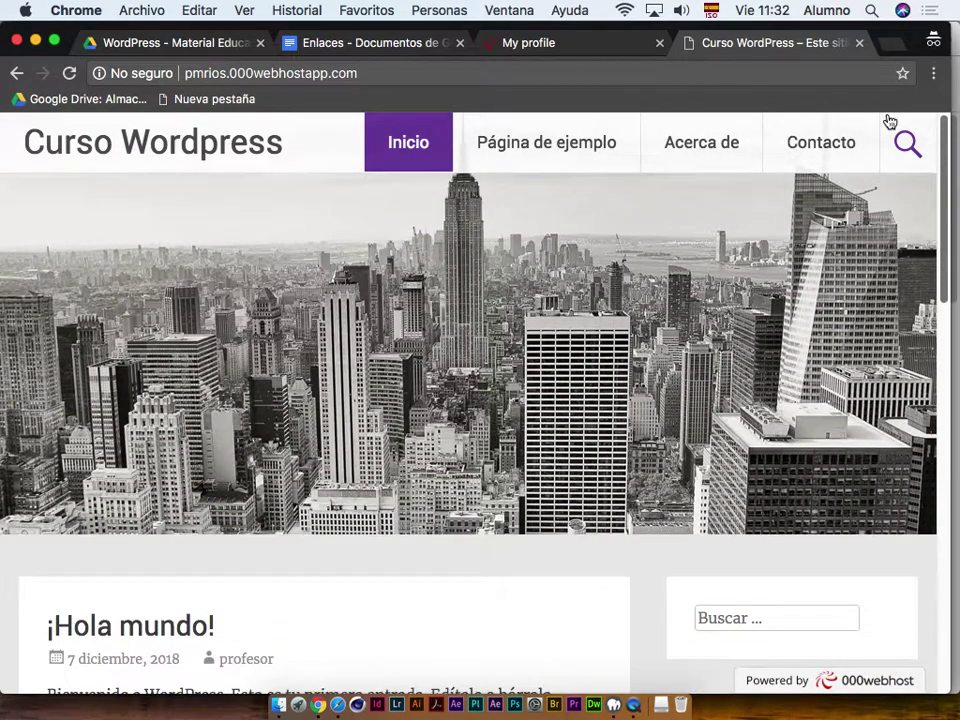
Open the site's Contacto page and examine its navigation menu for the imported pages
click(820, 147)
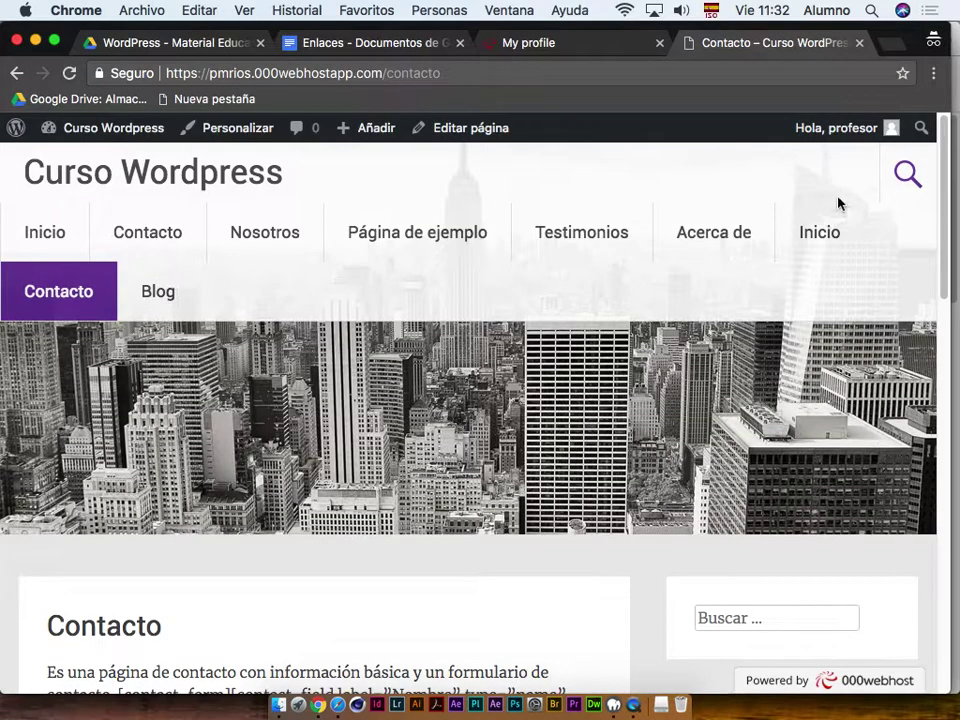
mouse_move(943, 176)
mouse_down()
mouse_move(948, 272)
mouse_move(950, 164)
mouse_up()
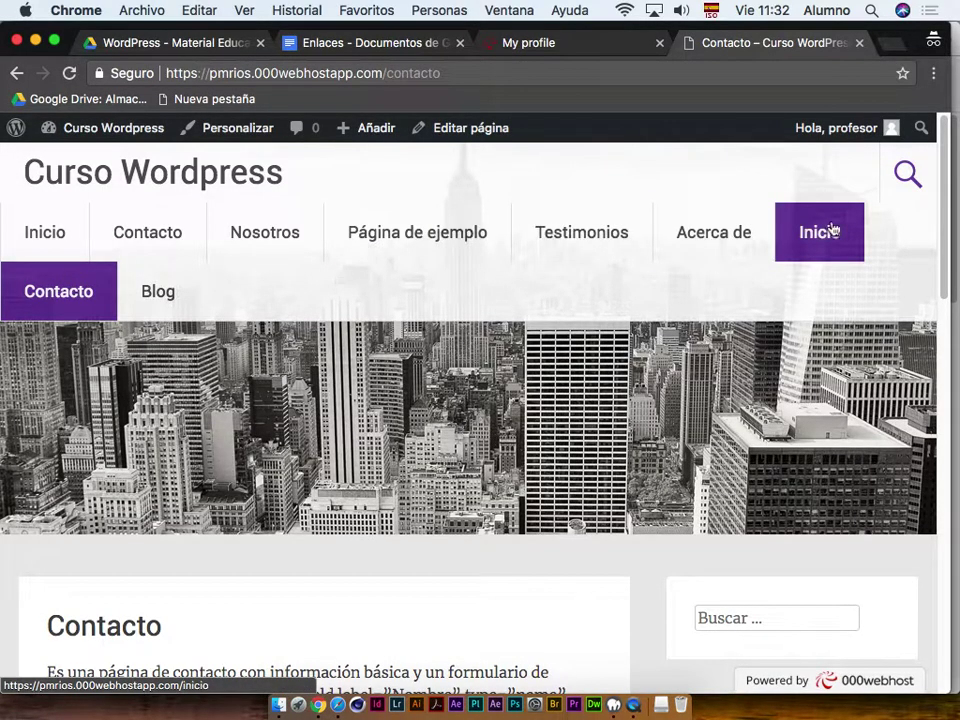
mouse_move(944, 187)
mouse_down()
mouse_move(949, 386)
mouse_move(944, 190)
mouse_up()
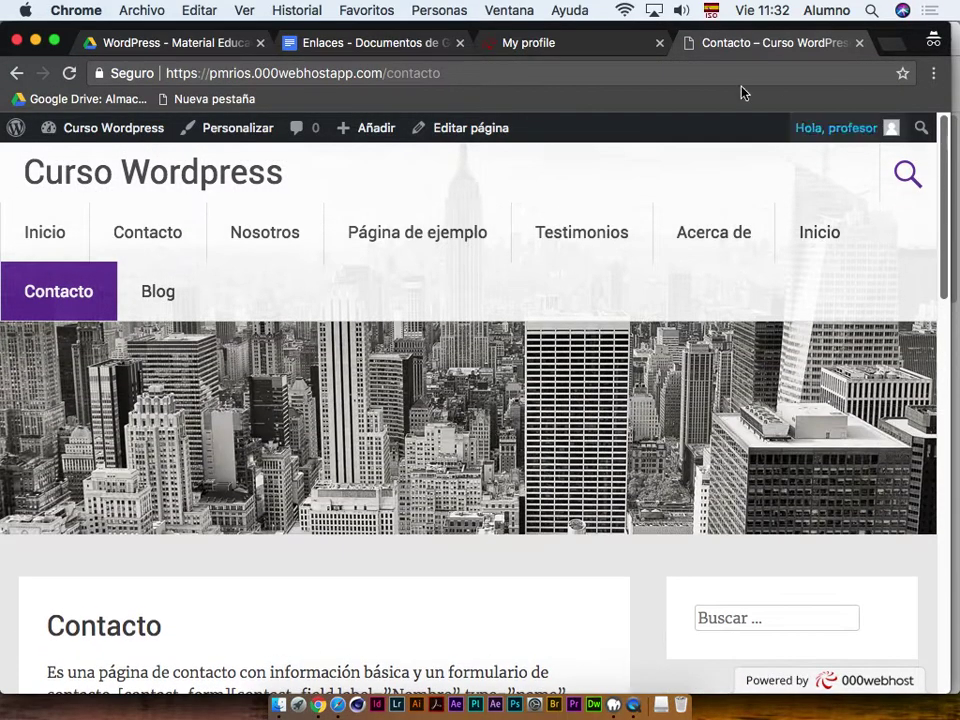
Switch to the browser window with the WordPress importer and read the import result
click(510, 11)
click(583, 329)
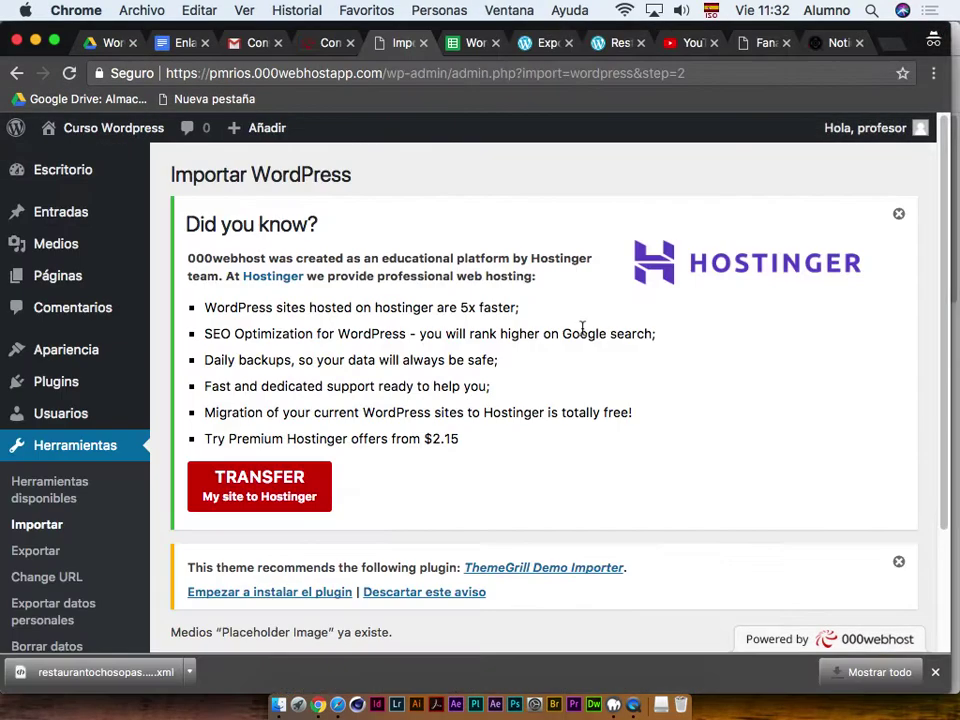
scroll(943, 300, down, 3)
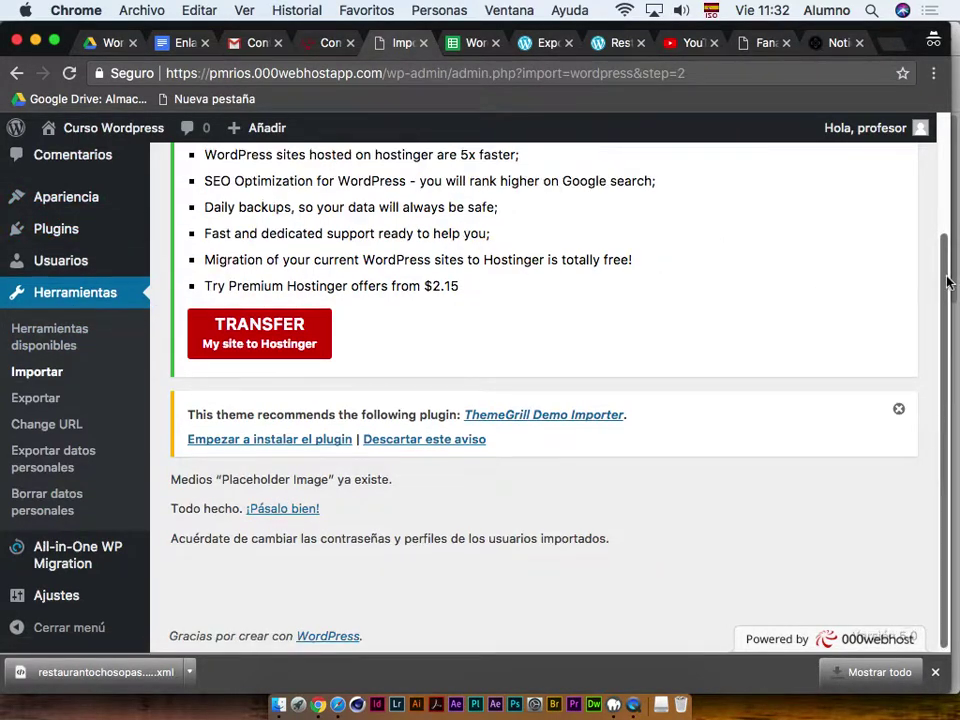
drag(945, 279, 945, 129)
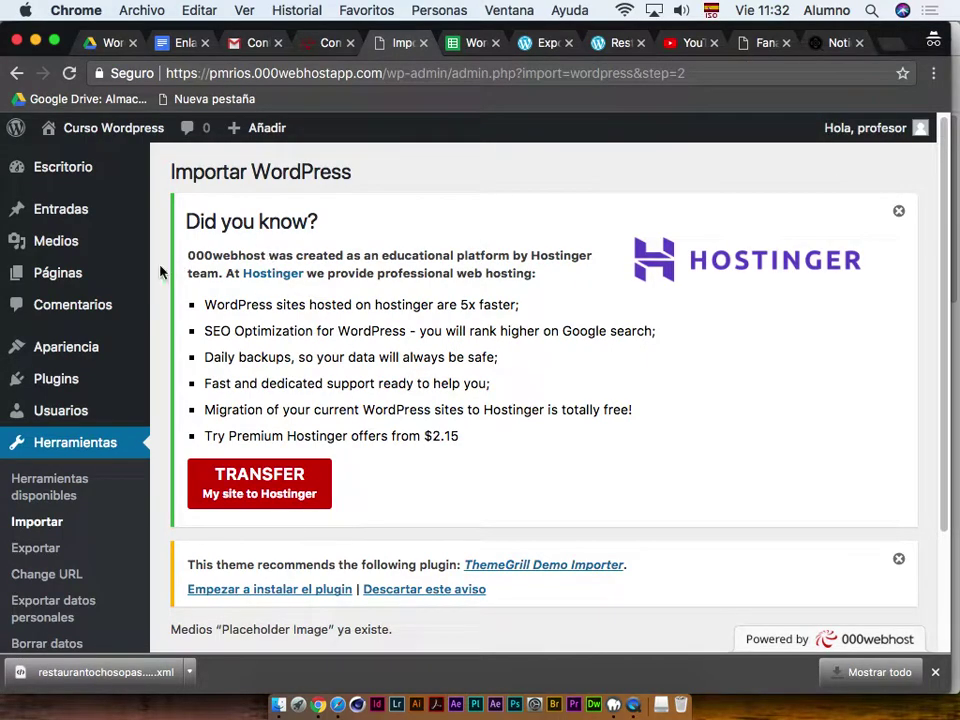
Open the site's list of all pages and dismiss the Hostinger and ThemeGrill Demo Importer notices
click(44, 279)
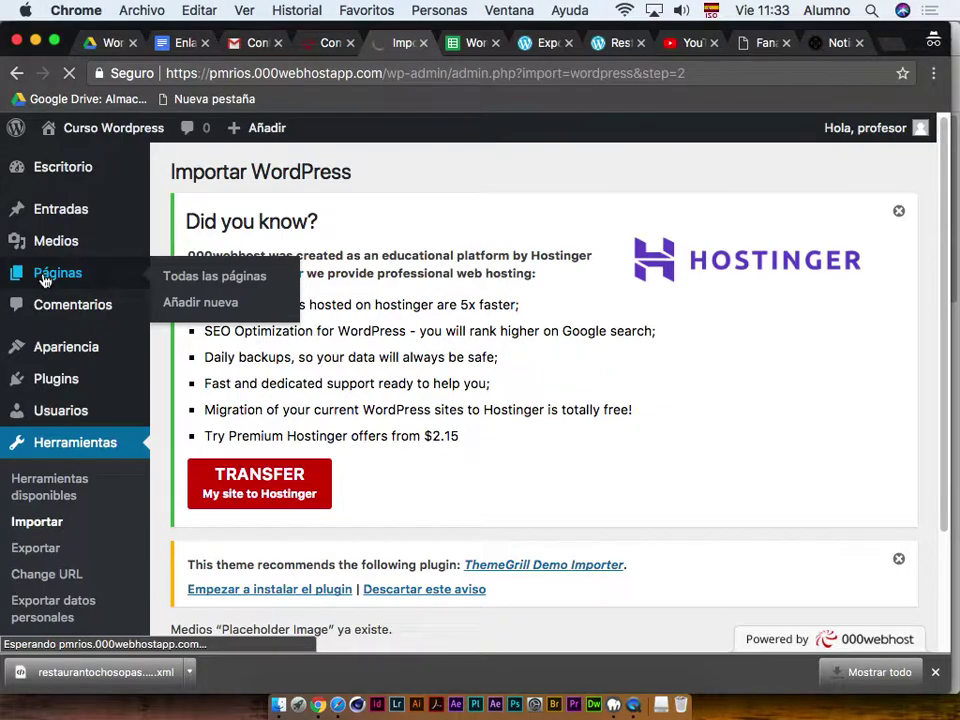
click(44, 279)
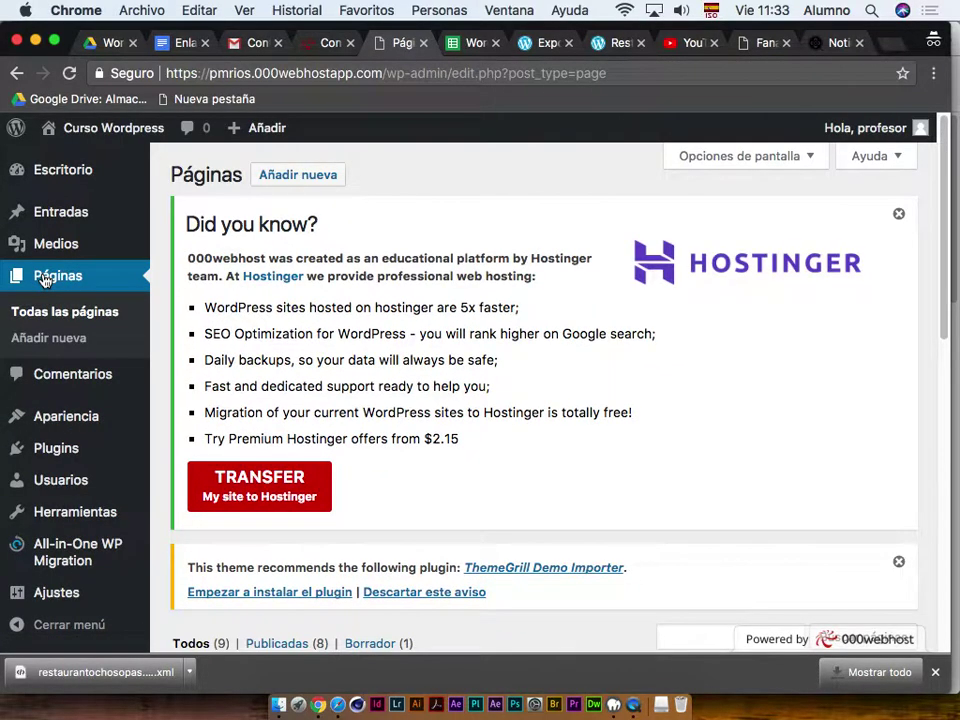
click(899, 217)
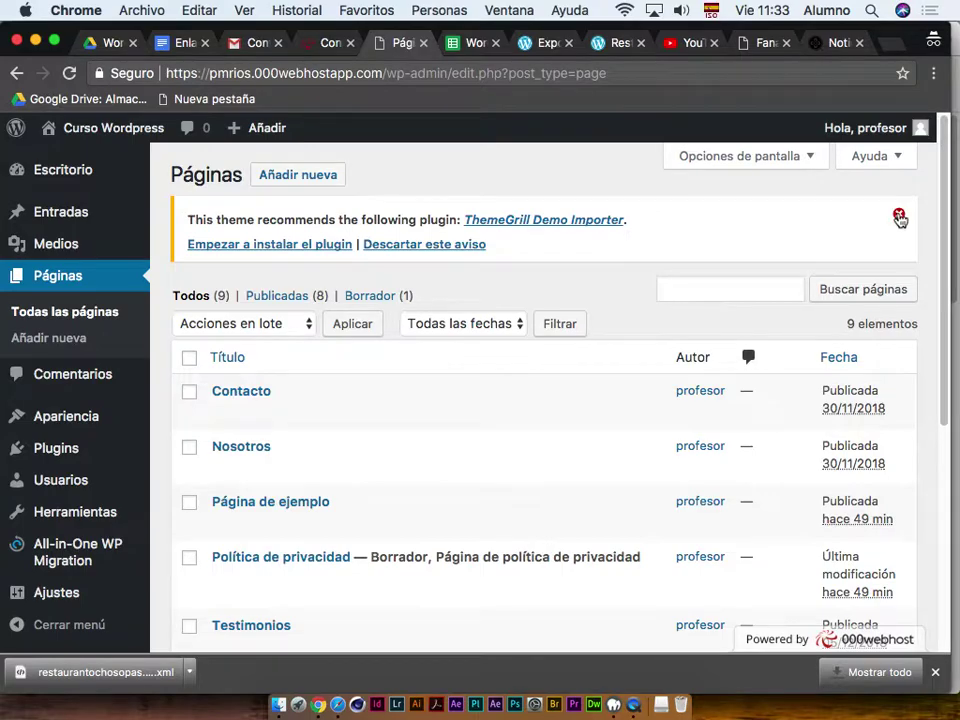
click(899, 217)
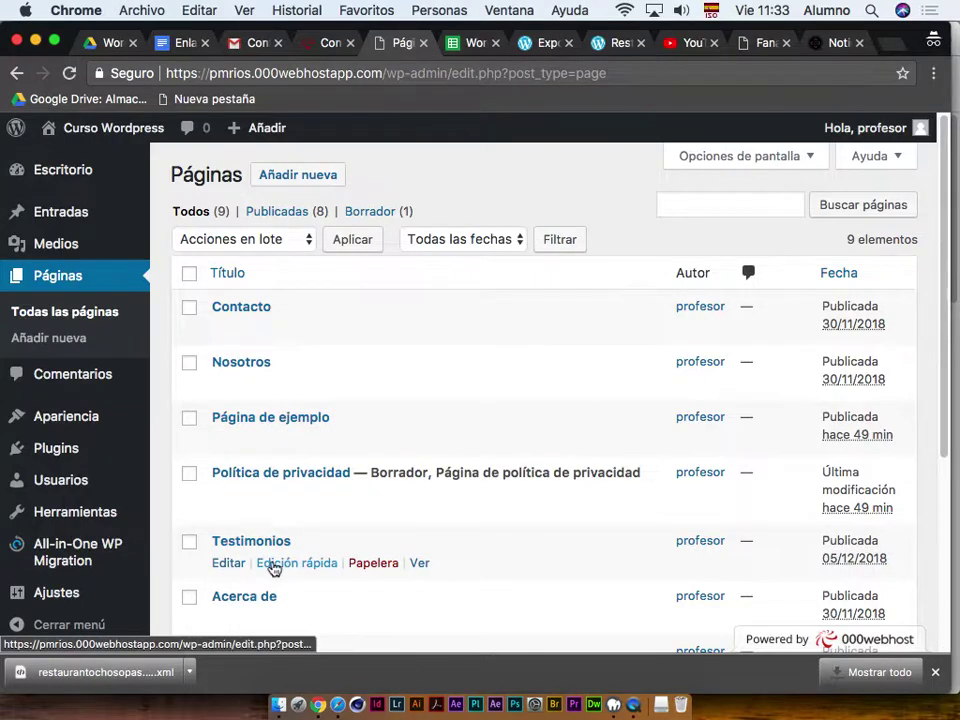
Look through the full list of pages to check which ones were imported
scroll(950, 340, down, 3)
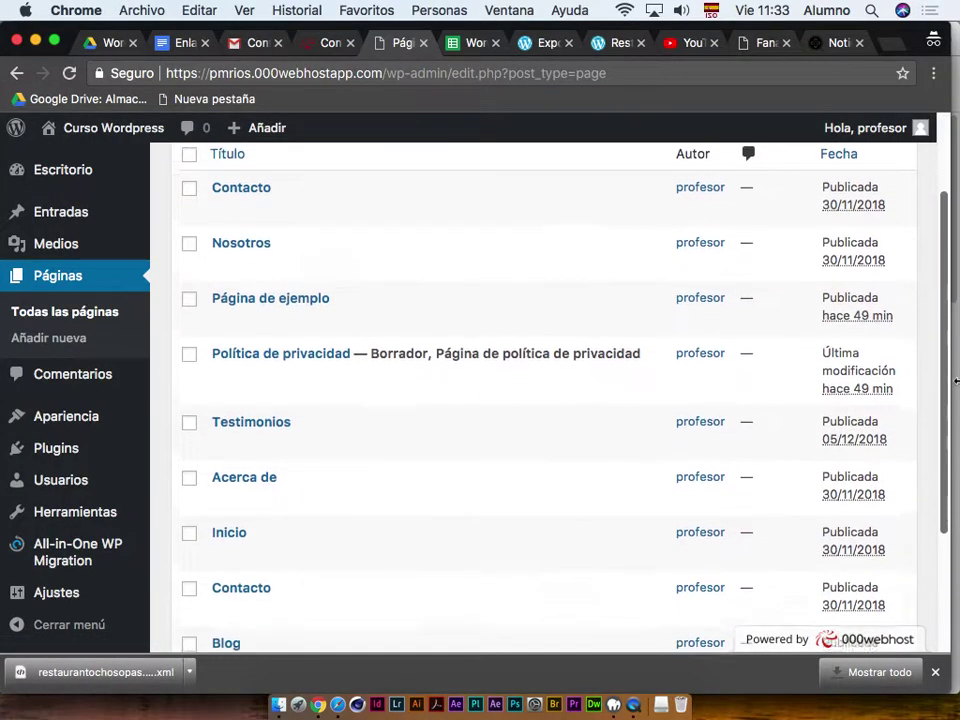
scroll(955, 380, down, 3)
scroll(955, 366, up, 3)
scroll(953, 366, up, 3)
scroll(953, 333, down, 1)
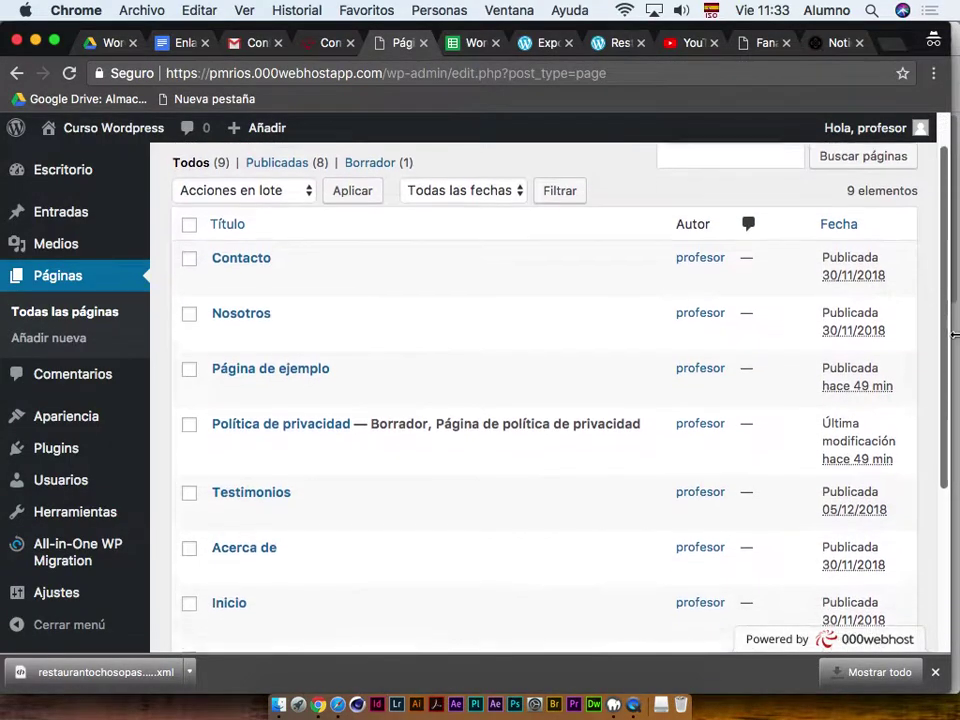
scroll(953, 333, down, 2)
scroll(953, 320, up, 3)
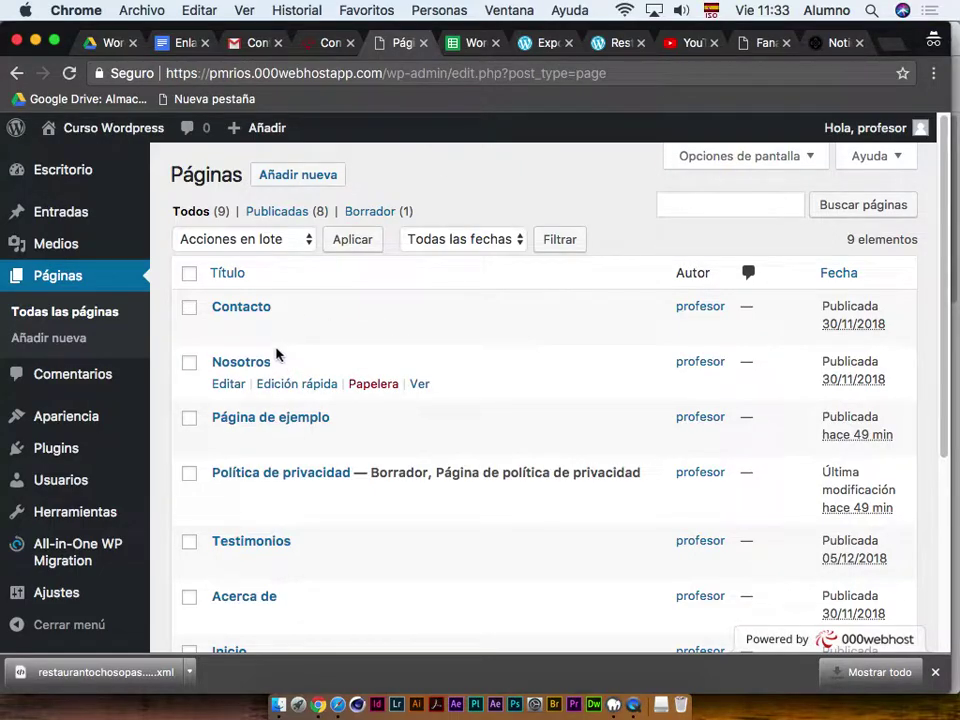
Open the list of all posts and move the "¡Hola mundo!" post to the trash
mouse_move(71, 208)
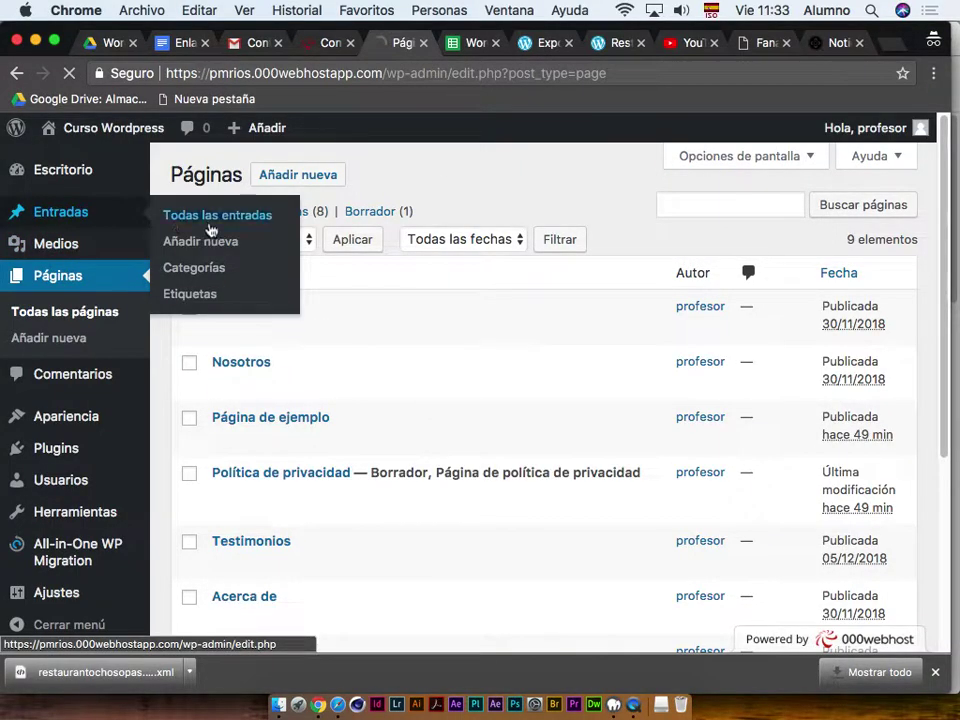
click(212, 218)
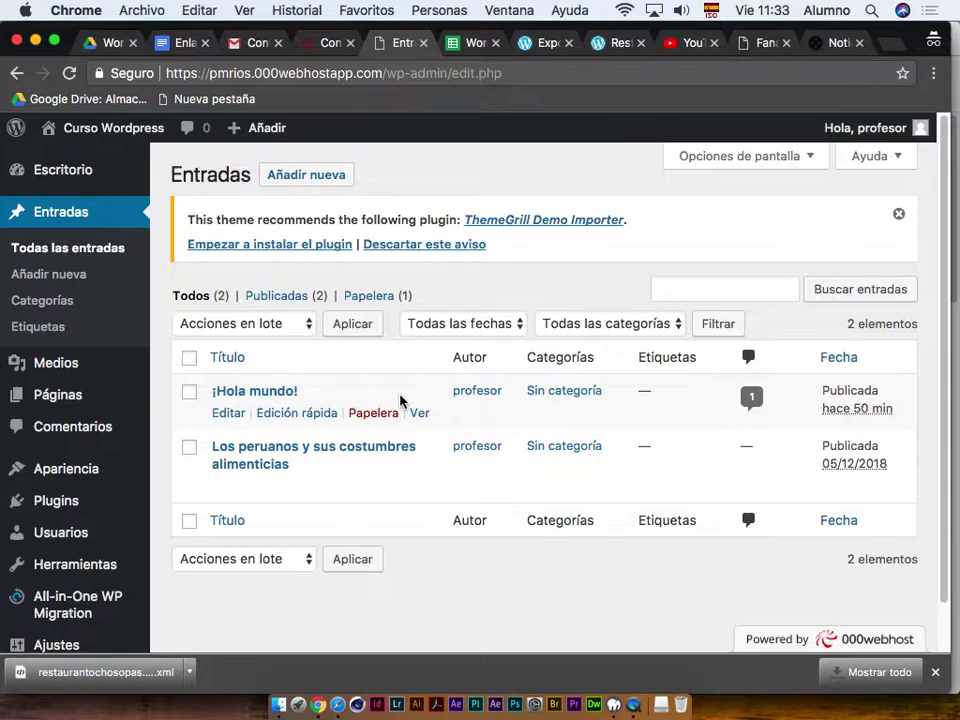
click(373, 417)
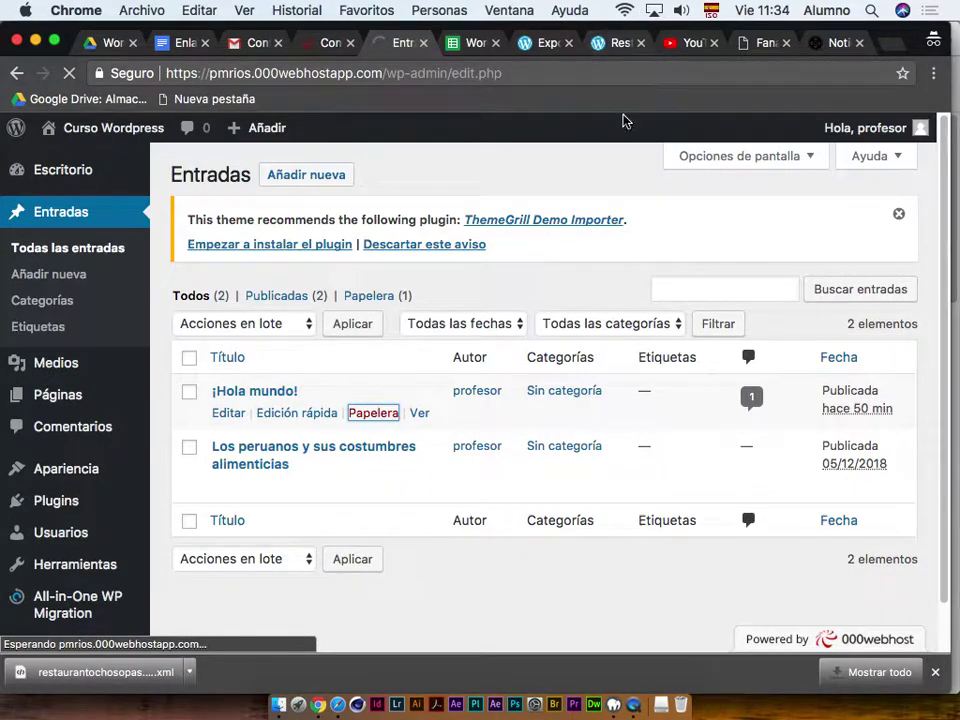
click(636, 708)
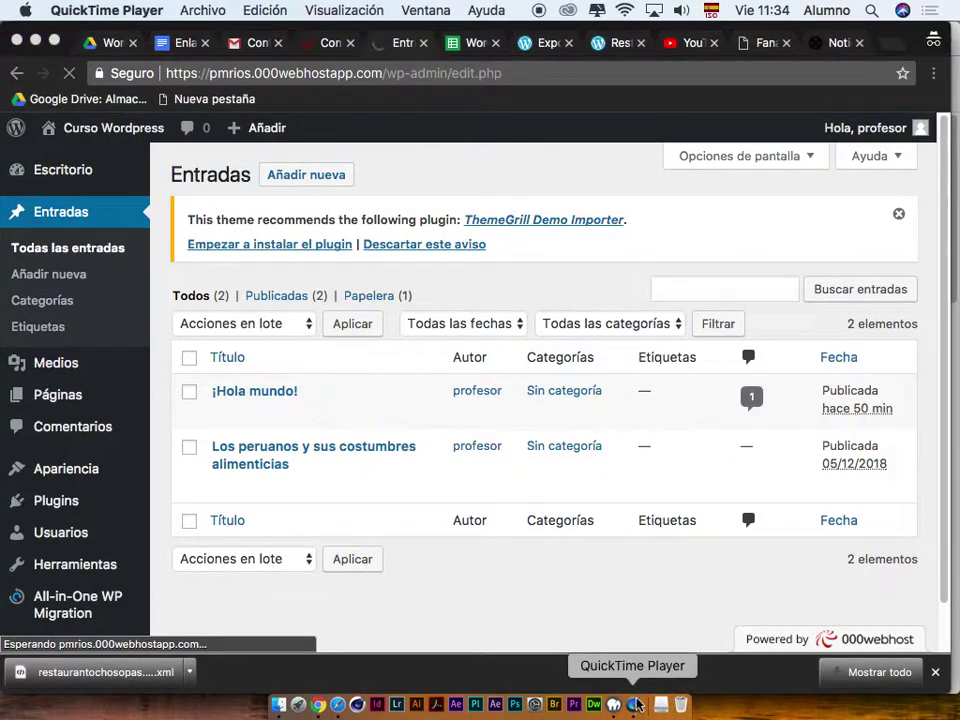